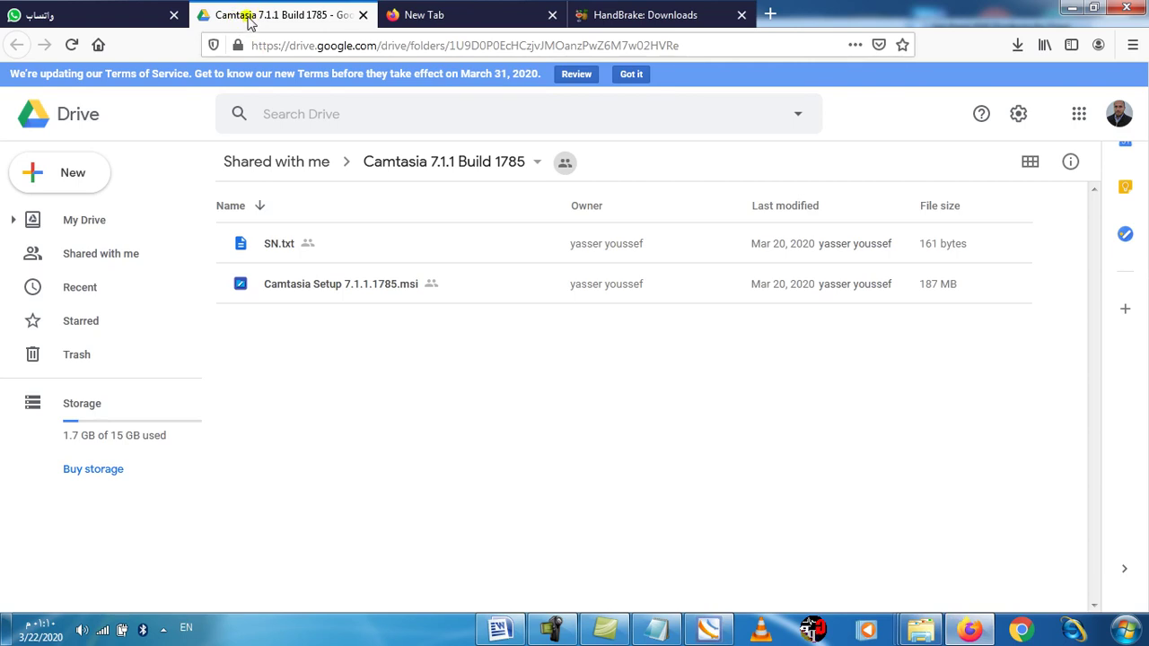
# Select the web address of the shared Camtasia 7.1.1 Build 1785 folder and switch to the HandBrake downloads page.
pyautogui.click(312, 45)
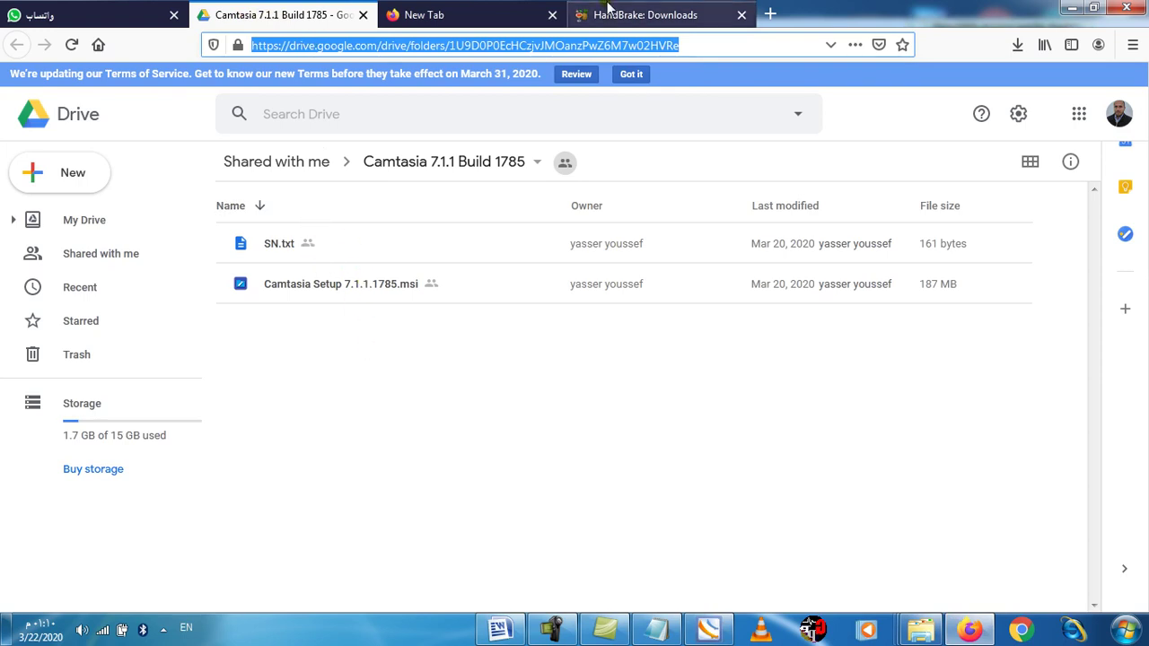
pyautogui.click(619, 15)
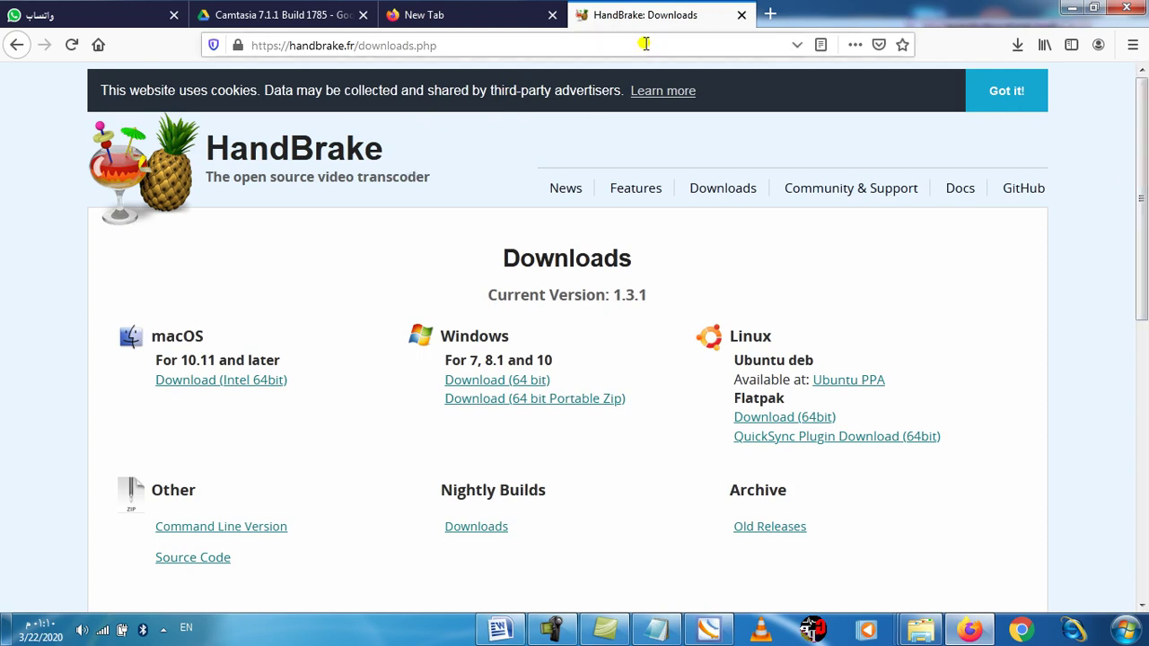
# Load google.com.tr in the empty browser tab.
pyautogui.click(467, 15)
pyautogui.click(375, 113)
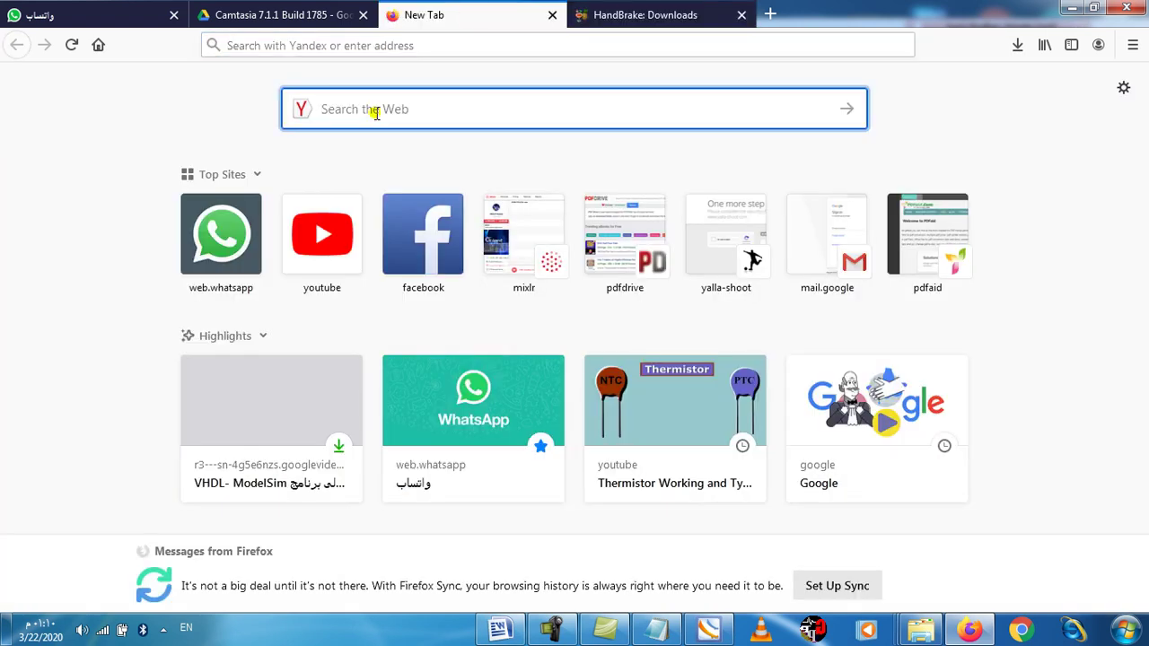
pyautogui.click(366, 46)
pyautogui.write('google.com.tr/')
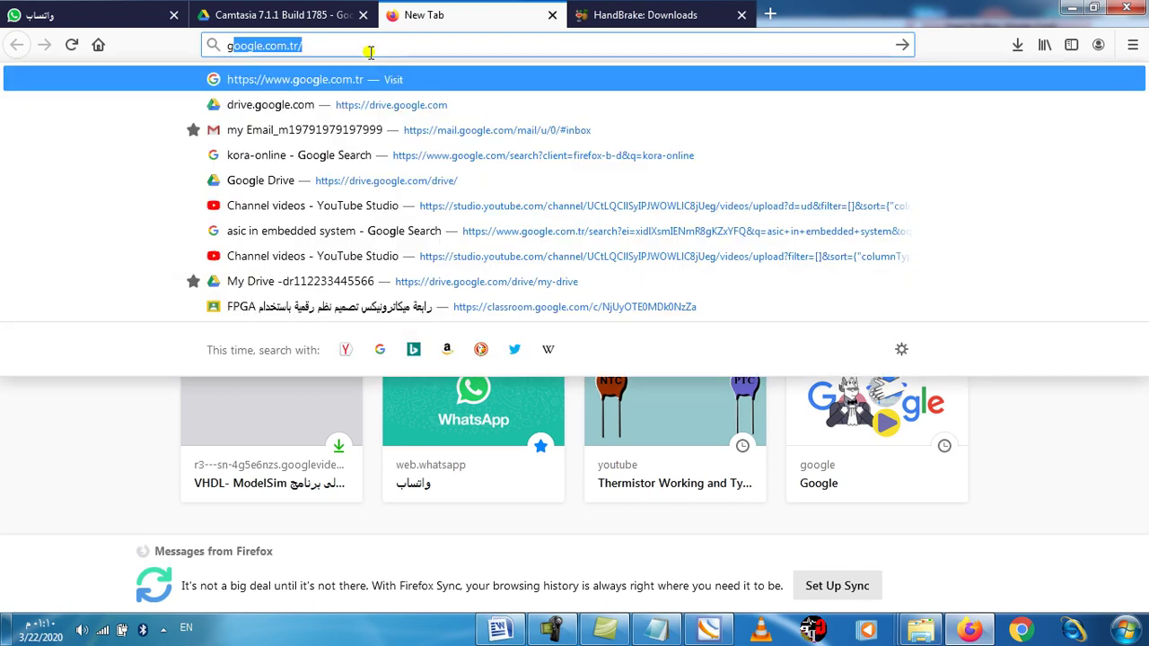
pyautogui.press('Return')
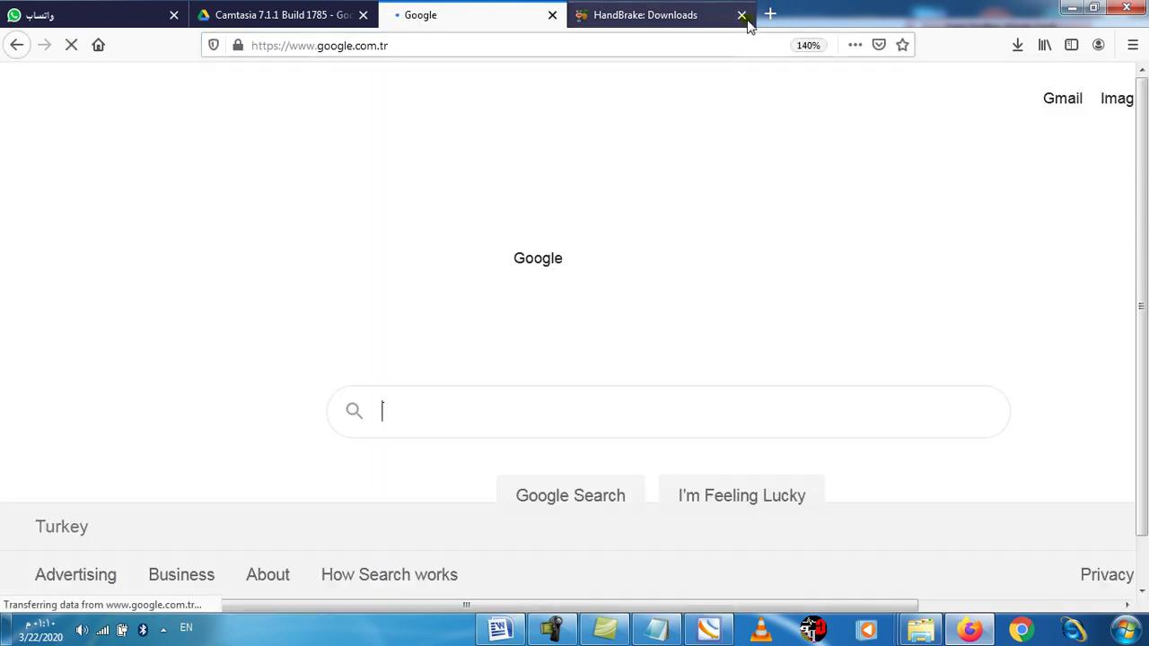
# Search Google for "handbrake download".
pyautogui.write('ha')
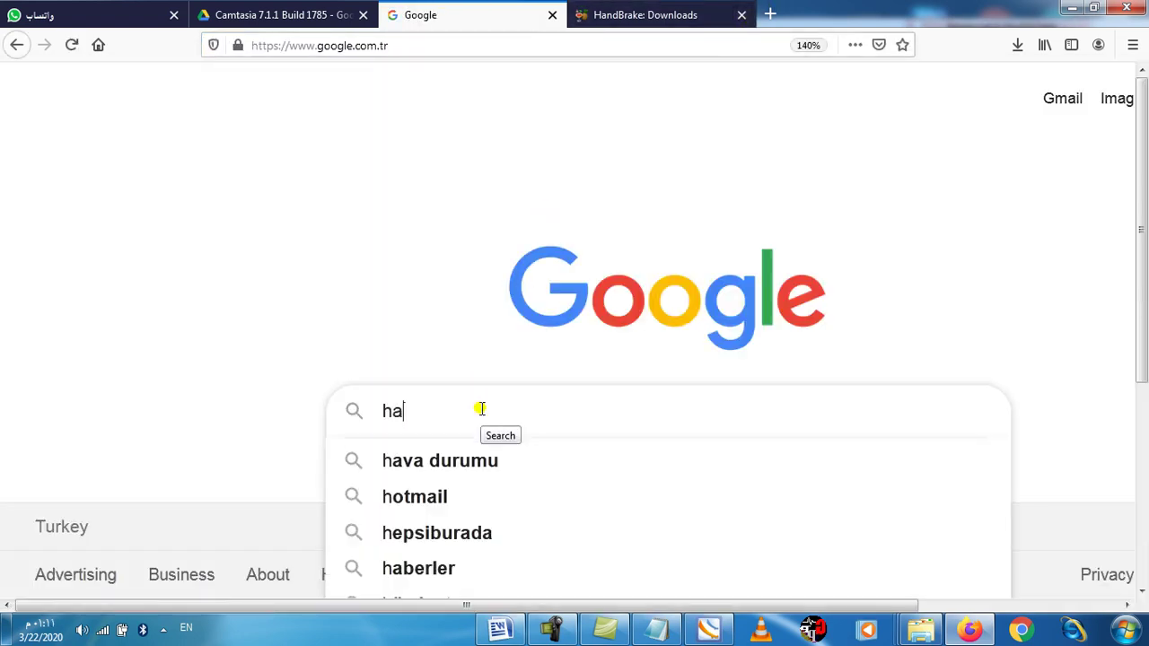
pyautogui.write('ndbrake do')
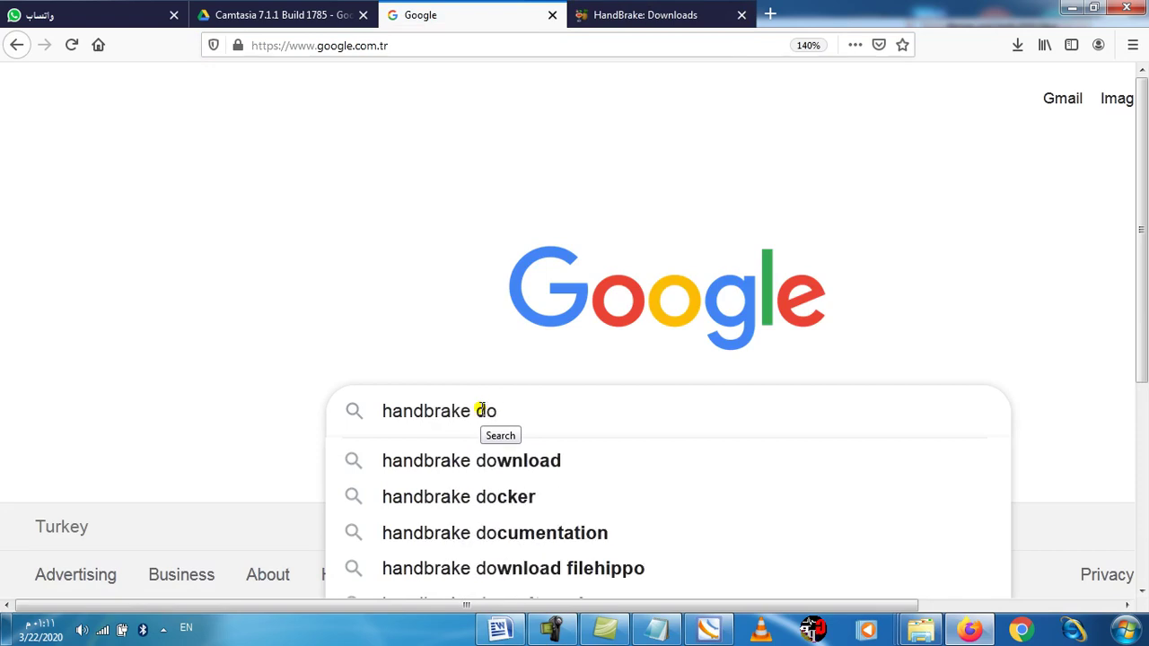
pyautogui.write('wnload')
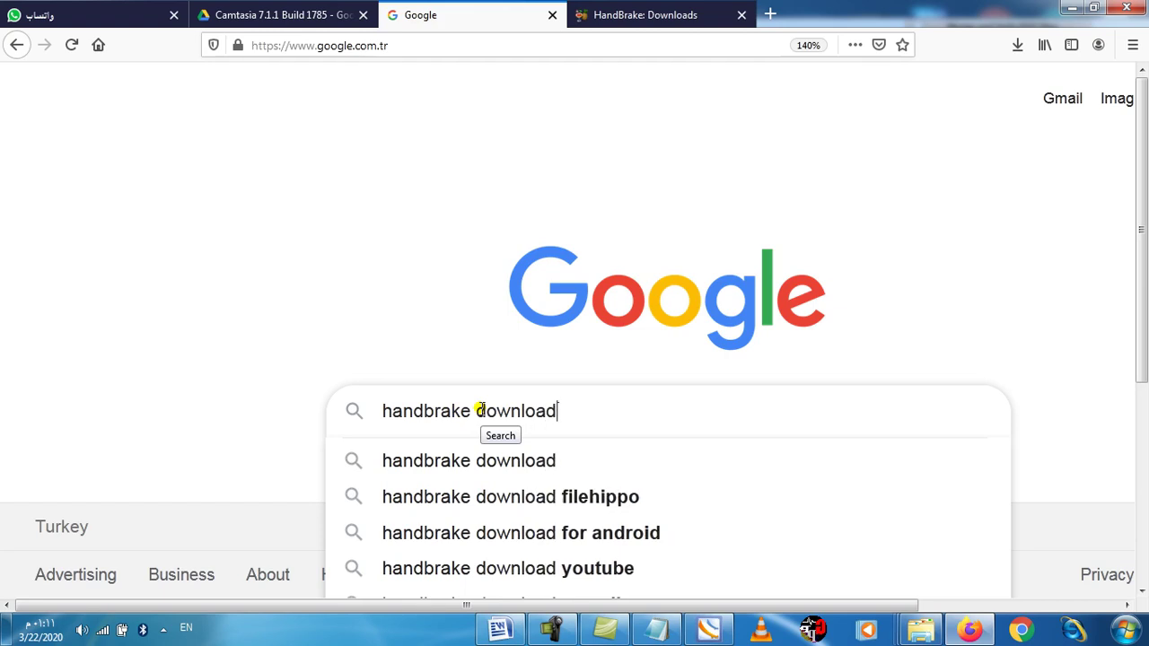
pyautogui.press('Return')
# Look through the HandBrake search results and return to the already open HandBrake downloads page.
pyautogui.scroll(-3, 394, 429)
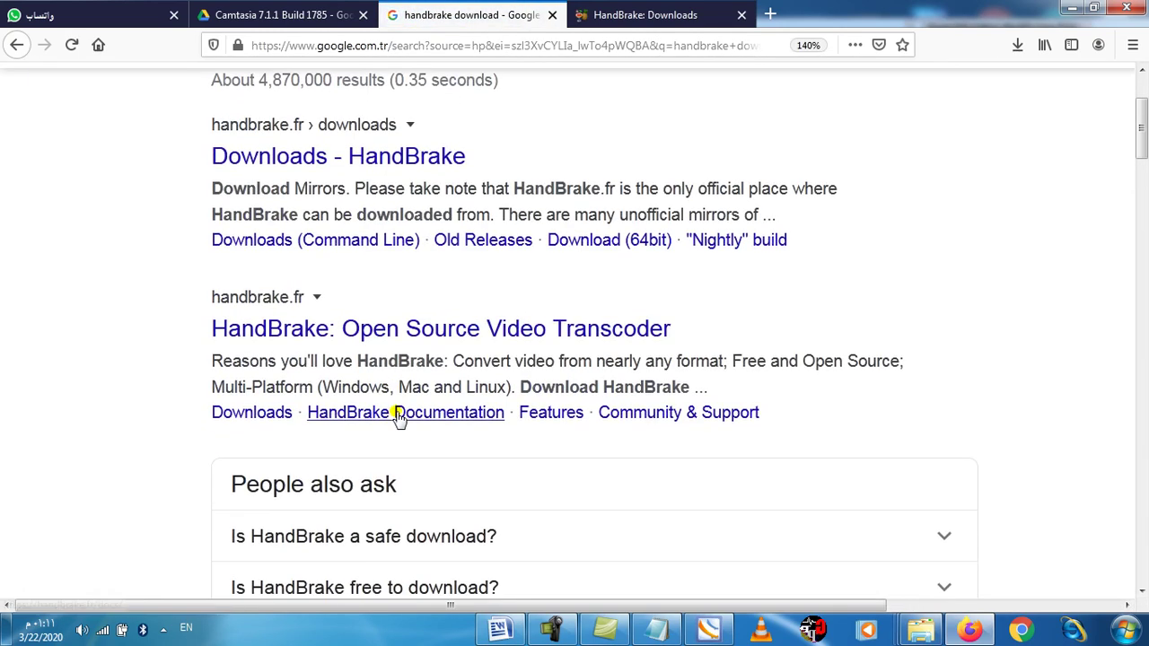
pyautogui.scroll(-3, 407, 359)
pyautogui.scroll(3, 409, 359)
pyautogui.scroll(-5, 413, 358)
pyautogui.click(627, 14)
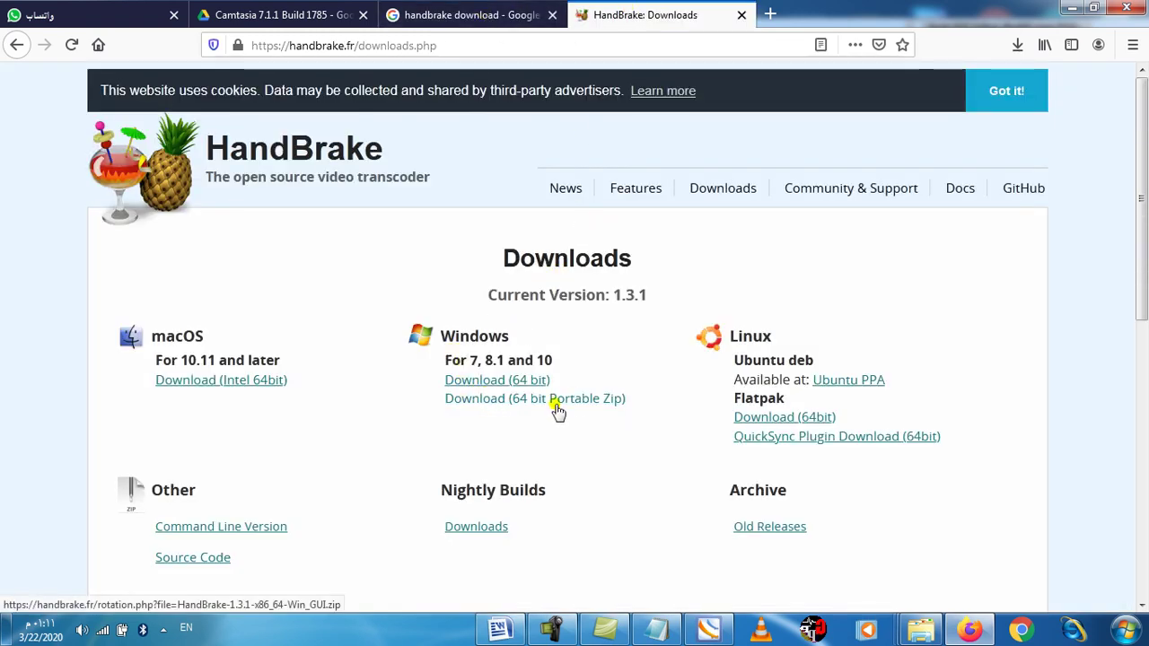
# Revisit the shared Drive folder, then open SN.txt from the local Camtasia 7.1.1 Build 1785 folder.
pyautogui.click(321, 18)
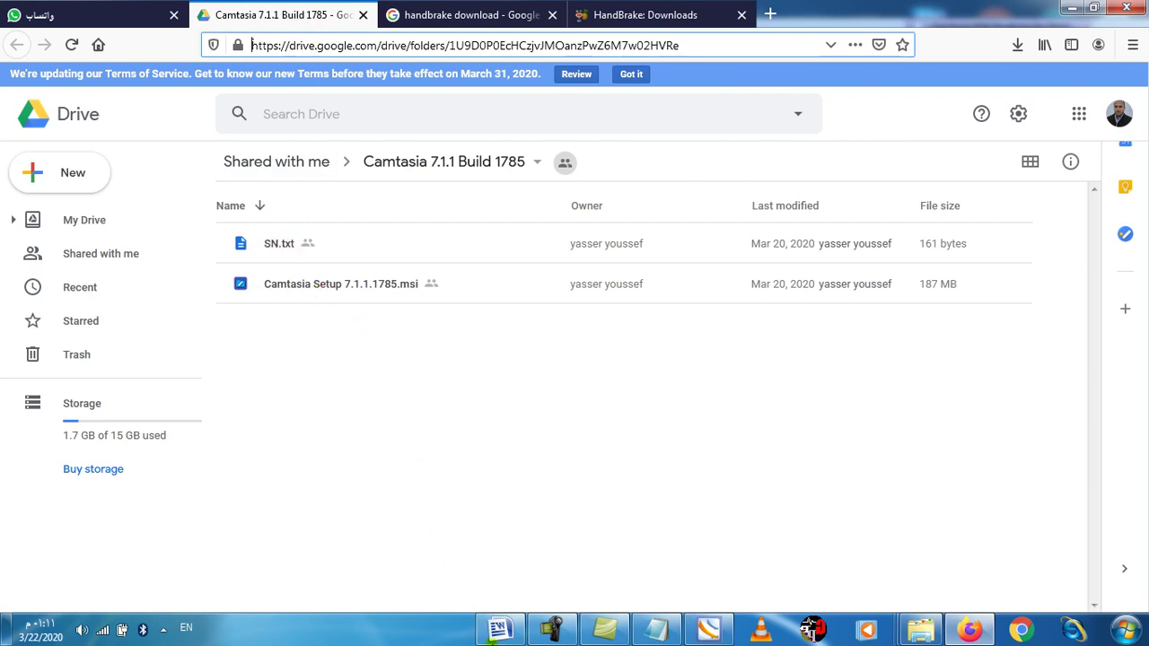
pyautogui.click(913, 626)
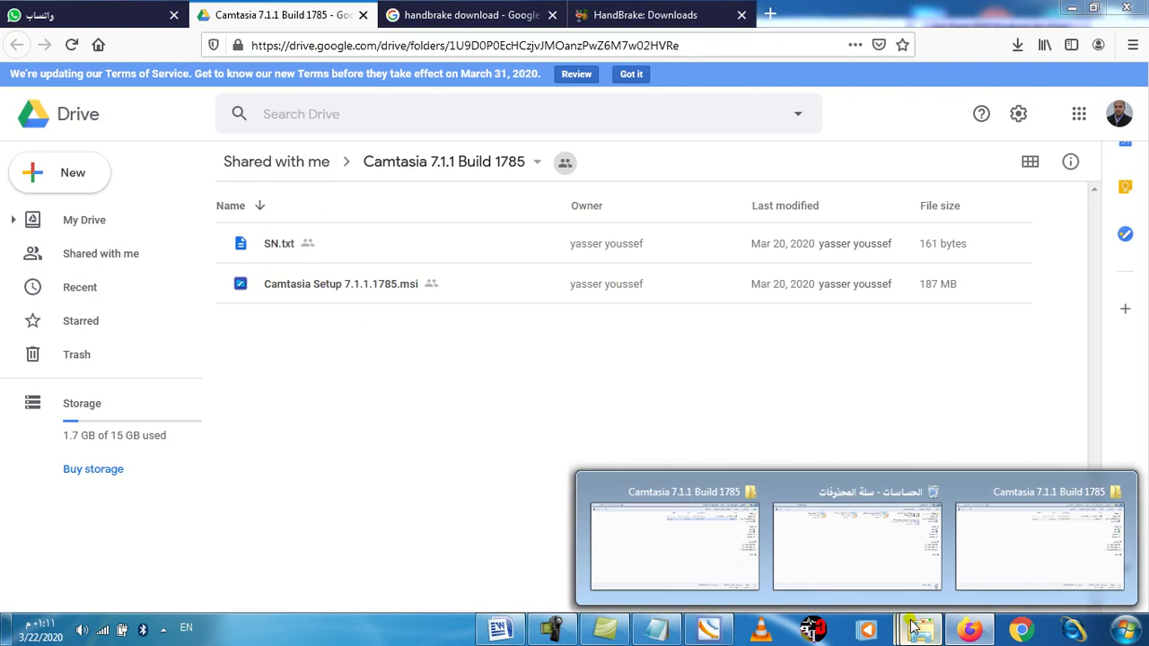
pyautogui.click(680, 541)
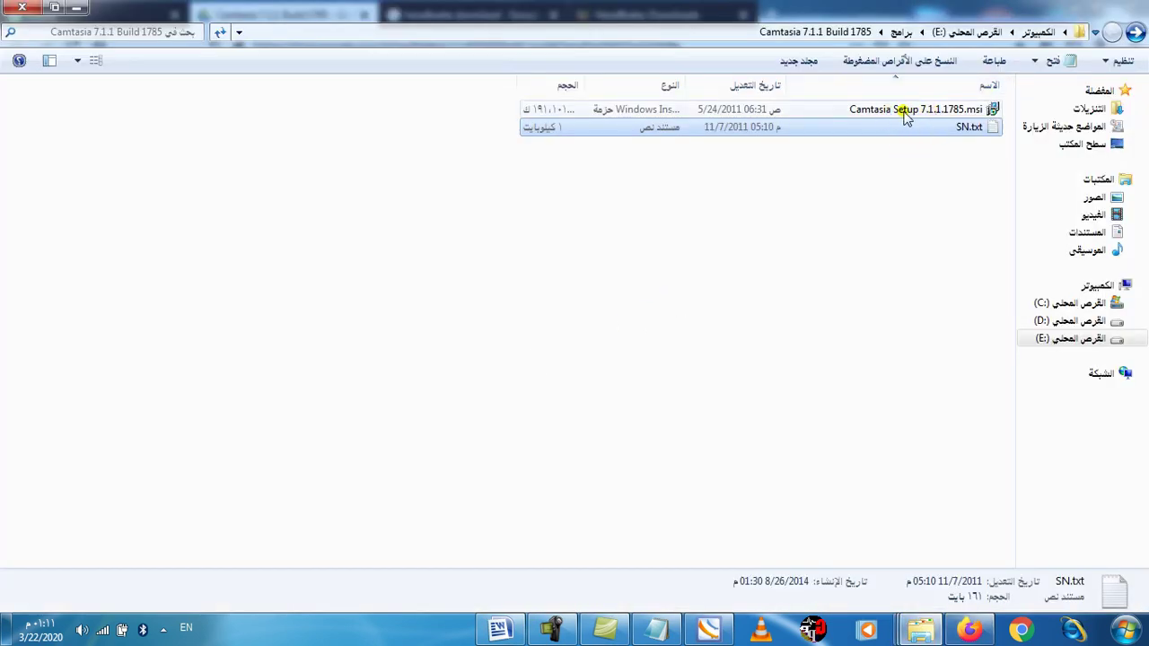
pyautogui.doubleClick(958, 131)
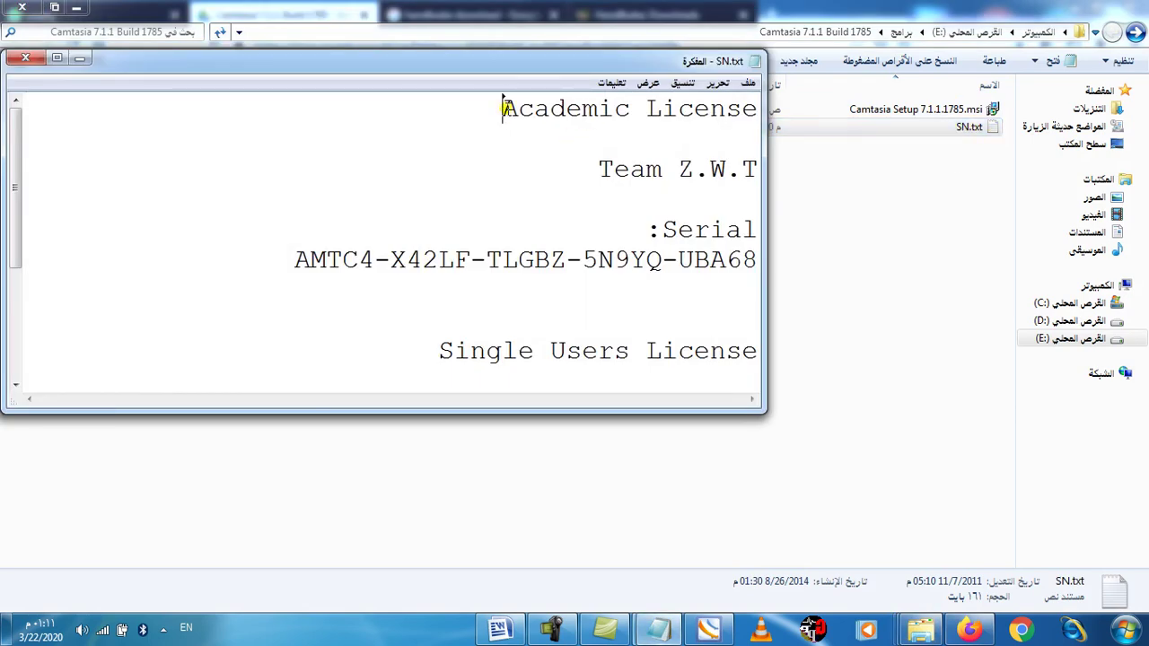
# Examine SN.txt by highlighting the team name and the serial line under Academic License and checking the rest of the file.
pyautogui.moveTo(569, 163); pyautogui.dragTo(601, 173)
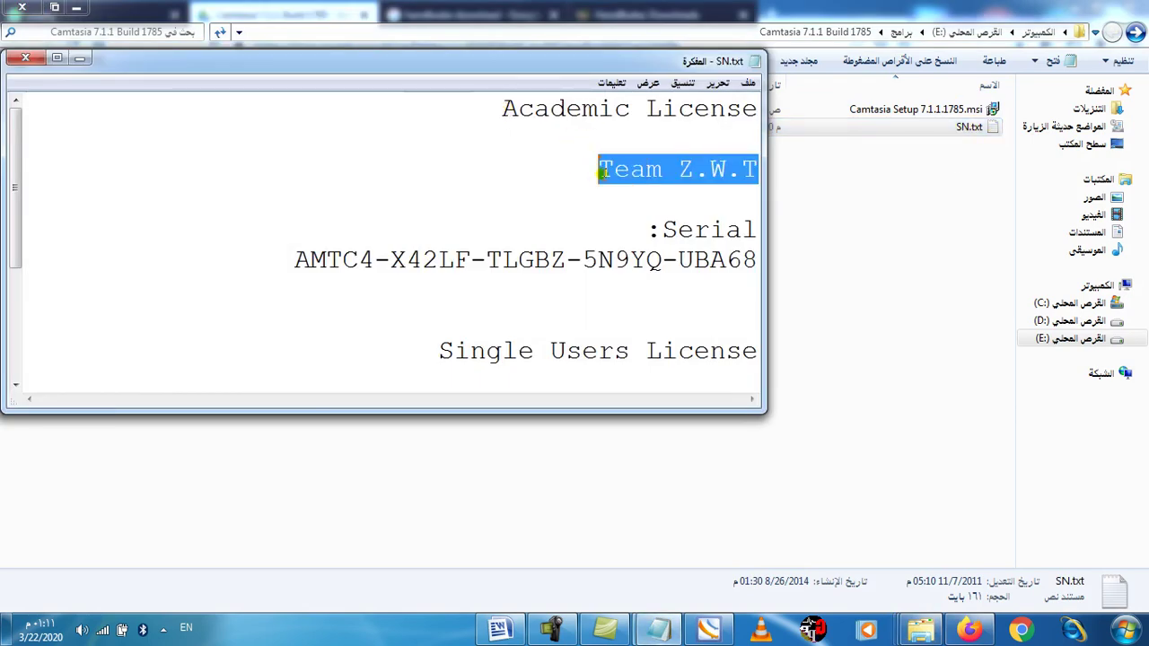
pyautogui.moveTo(281, 265)
pyautogui.mouseDown()
pyautogui.moveTo(457, 260)
pyautogui.moveTo(297, 266)
pyautogui.mouseUp()
pyautogui.click(291, 273)
pyautogui.doubleClick(314, 271)
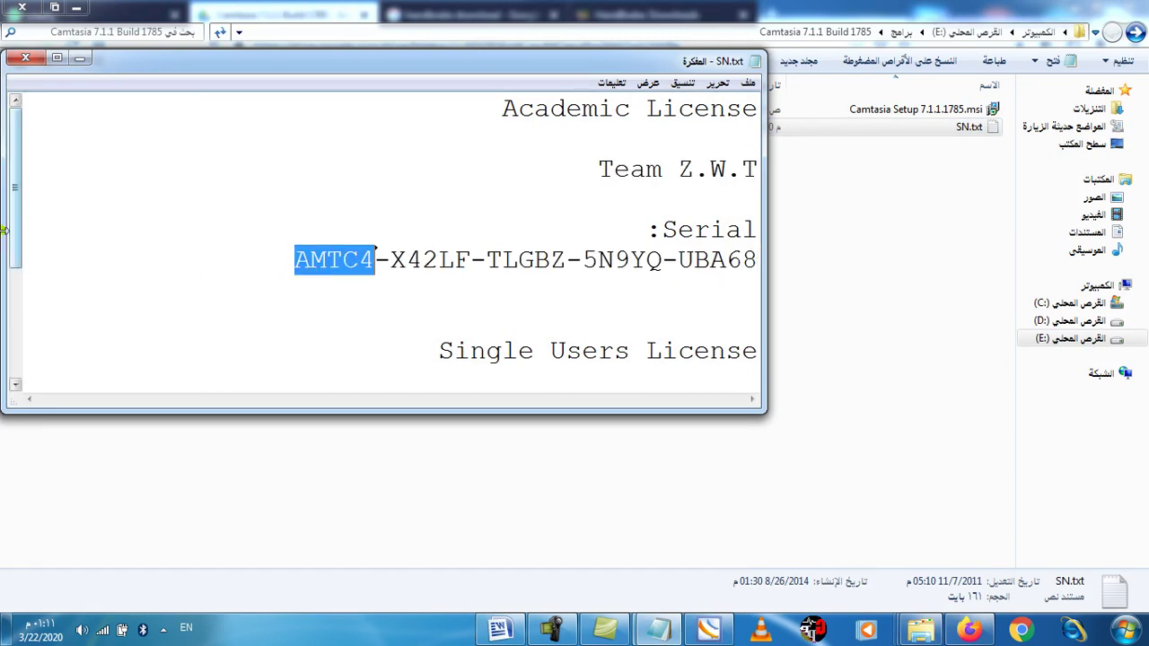
pyautogui.moveTo(12, 225); pyautogui.dragTo(14, 332)
pyautogui.moveTo(586, 253)
pyautogui.mouseDown()
pyautogui.moveTo(631, 260)
pyautogui.moveTo(596, 261)
pyautogui.mouseUp()
pyautogui.moveTo(261, 354); pyautogui.dragTo(296, 350)
pyautogui.scroll(2, 298, 349)
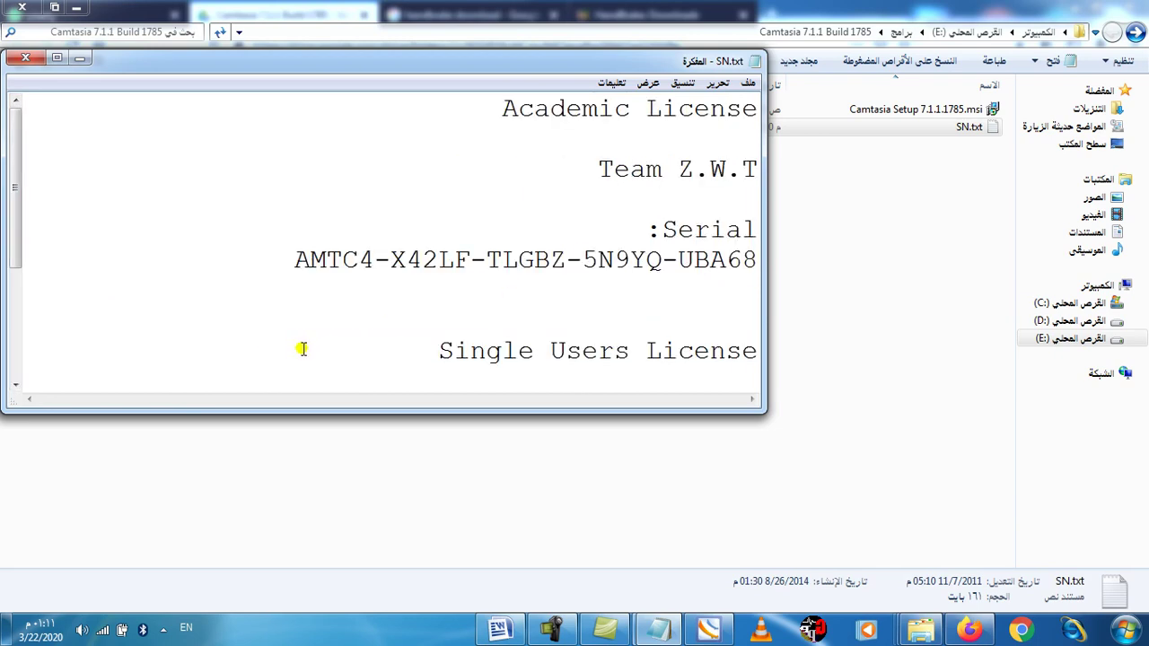
pyautogui.moveTo(569, 157); pyautogui.dragTo(595, 171)
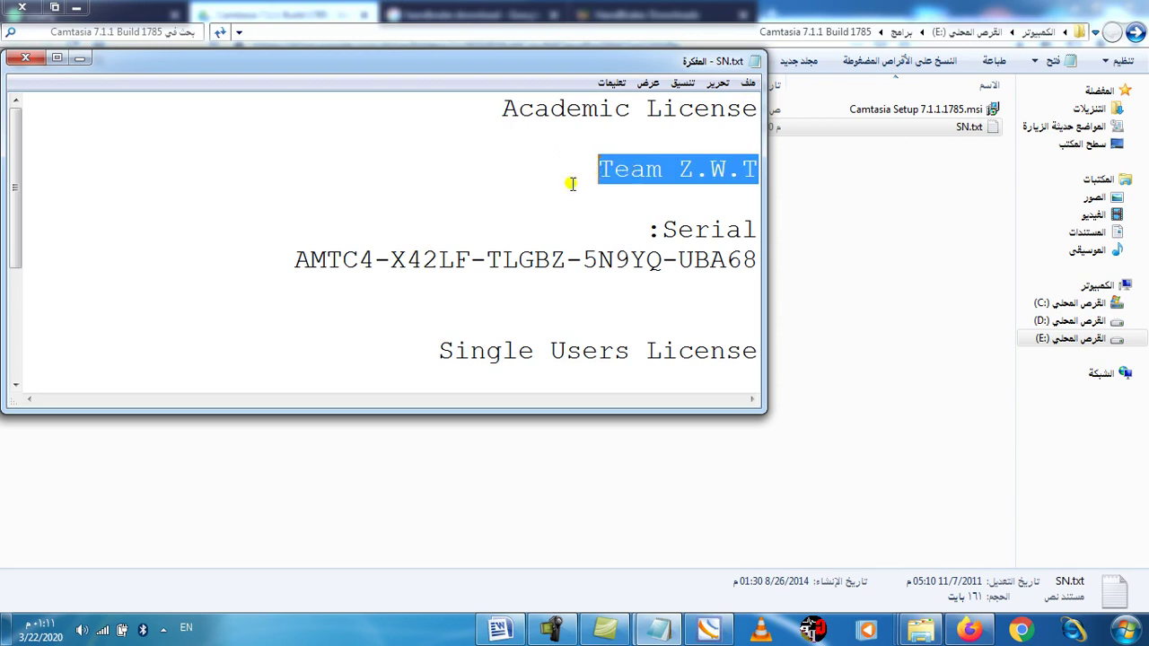
pyautogui.moveTo(286, 261)
pyautogui.mouseDown()
pyautogui.moveTo(305, 260)
pyautogui.moveTo(295, 261)
pyautogui.mouseUp()
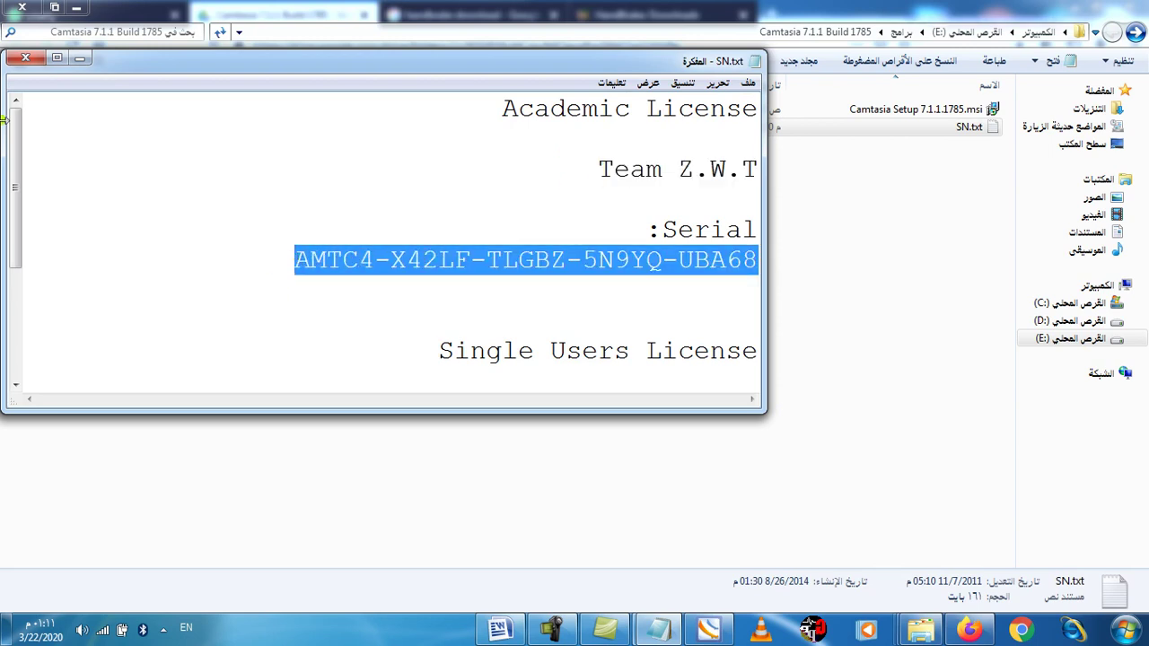
# Close SN.txt and minimize the folder and browser windows to show the desktop.
pyautogui.click(25, 60)
pyautogui.click(79, 9)
pyautogui.click(1071, 8)
pyautogui.click(5, 633)
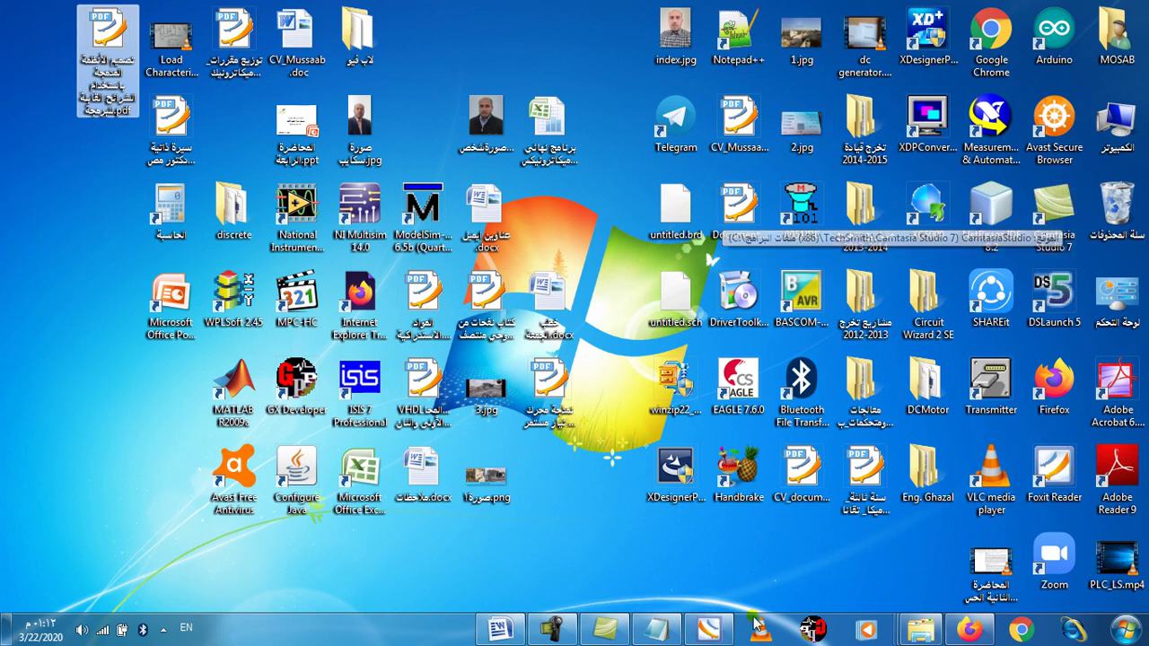
# Switch to the Word notes document and examine its pictures of the Camtasia Studio window and the recorder.
pyautogui.click(553, 628)
pyautogui.click(555, 629)
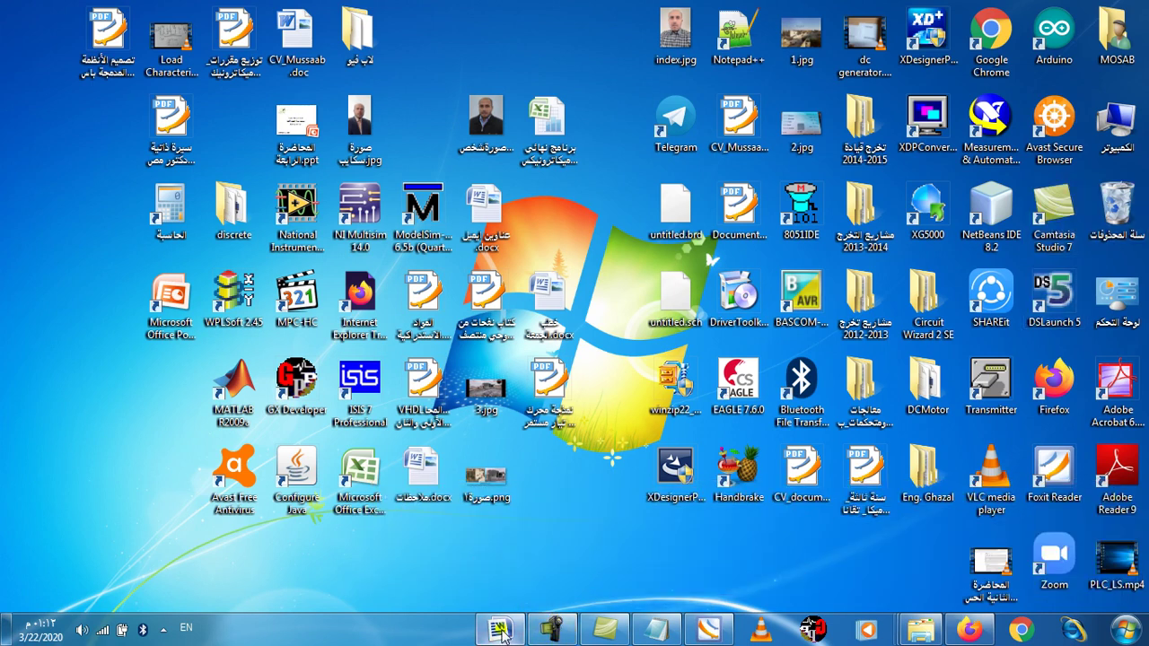
pyautogui.click(500, 629)
pyautogui.scroll(-2, 434, 446)
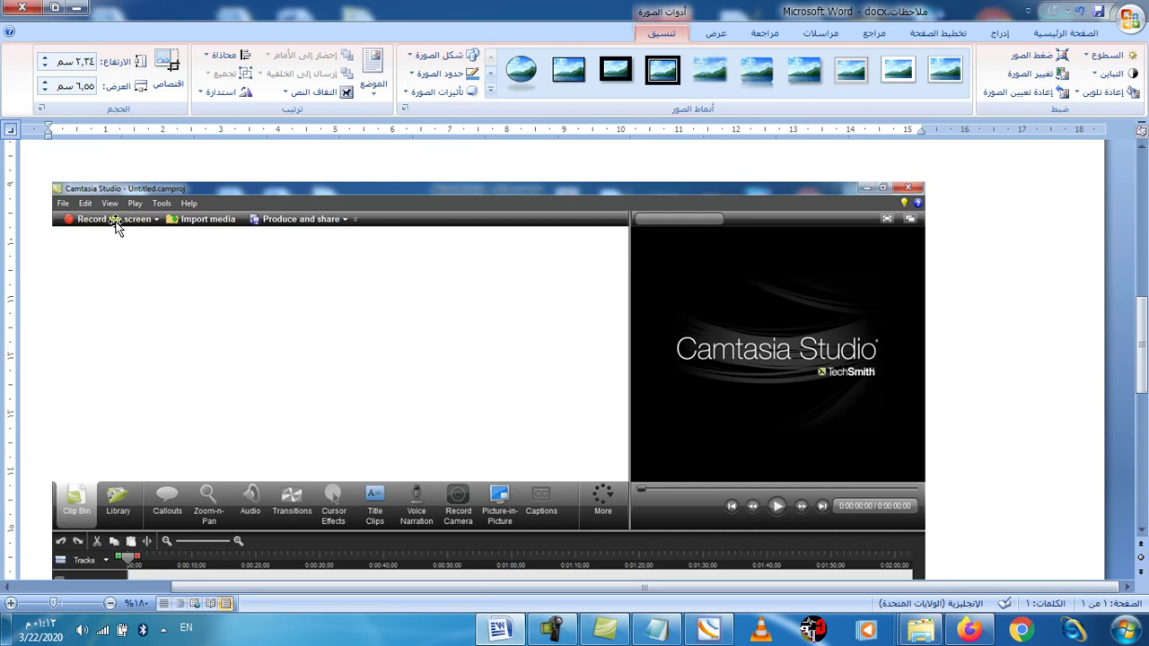
pyautogui.scroll(3, 195, 259)
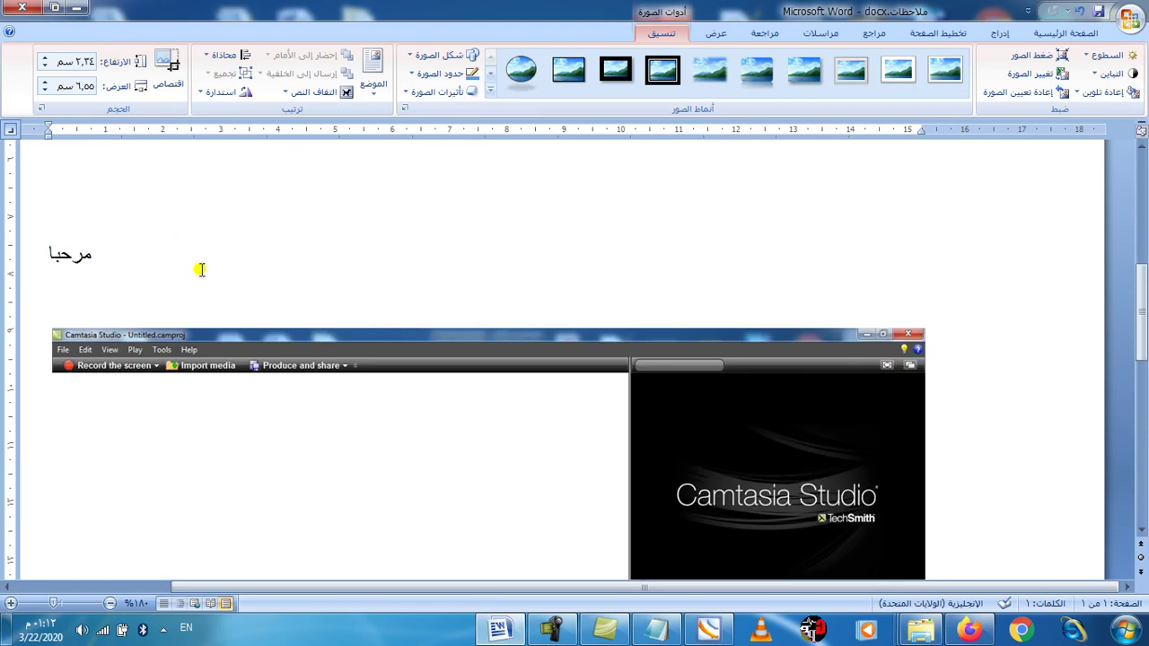
pyautogui.scroll(-8, 254, 315)
pyautogui.scroll(12, 260, 314)
pyautogui.scroll(5, 261, 314)
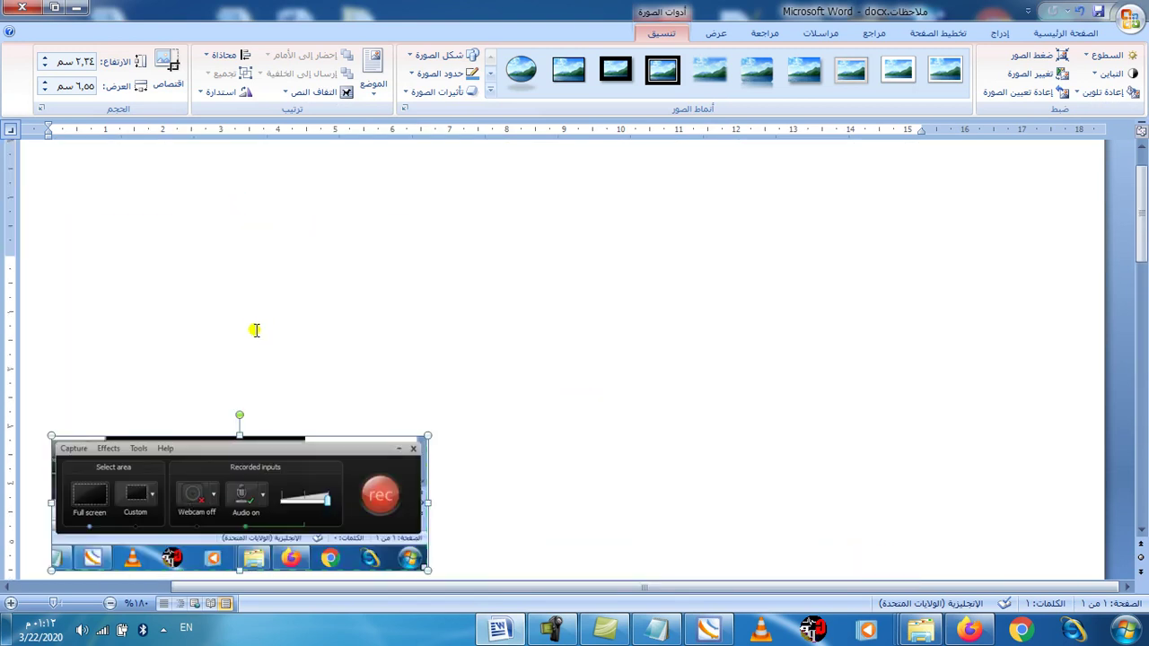
pyautogui.scroll(-3, 256, 315)
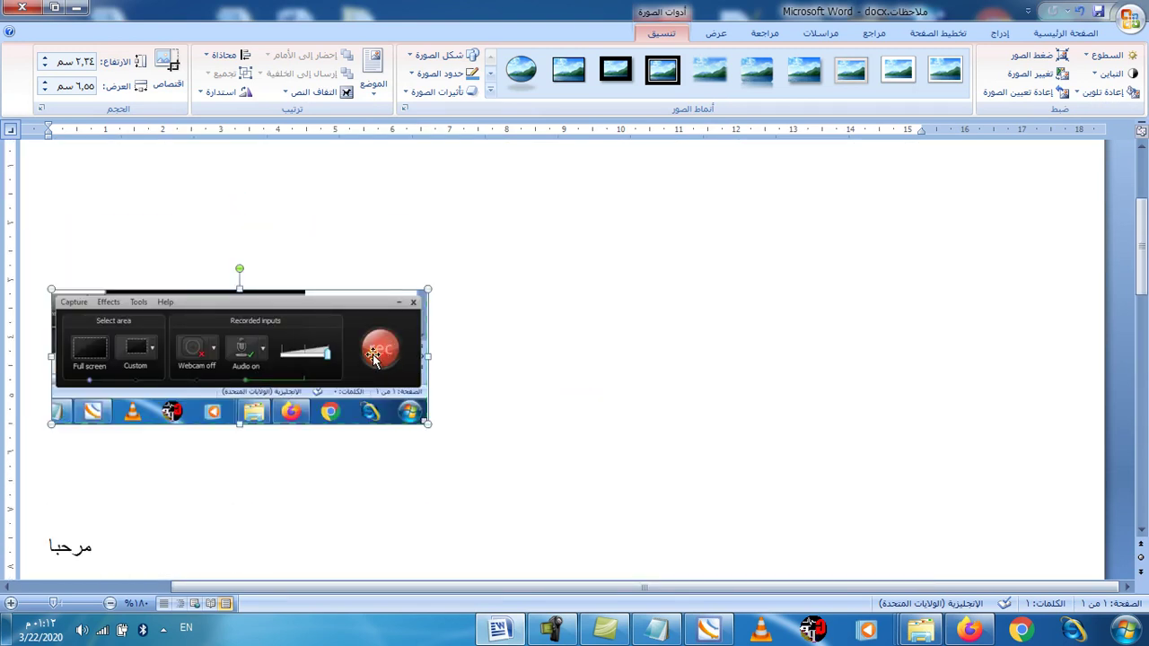
# Bring up the Camtasia recorder controls over the Word document, minimize them and restore them.
pyautogui.click(552, 629)
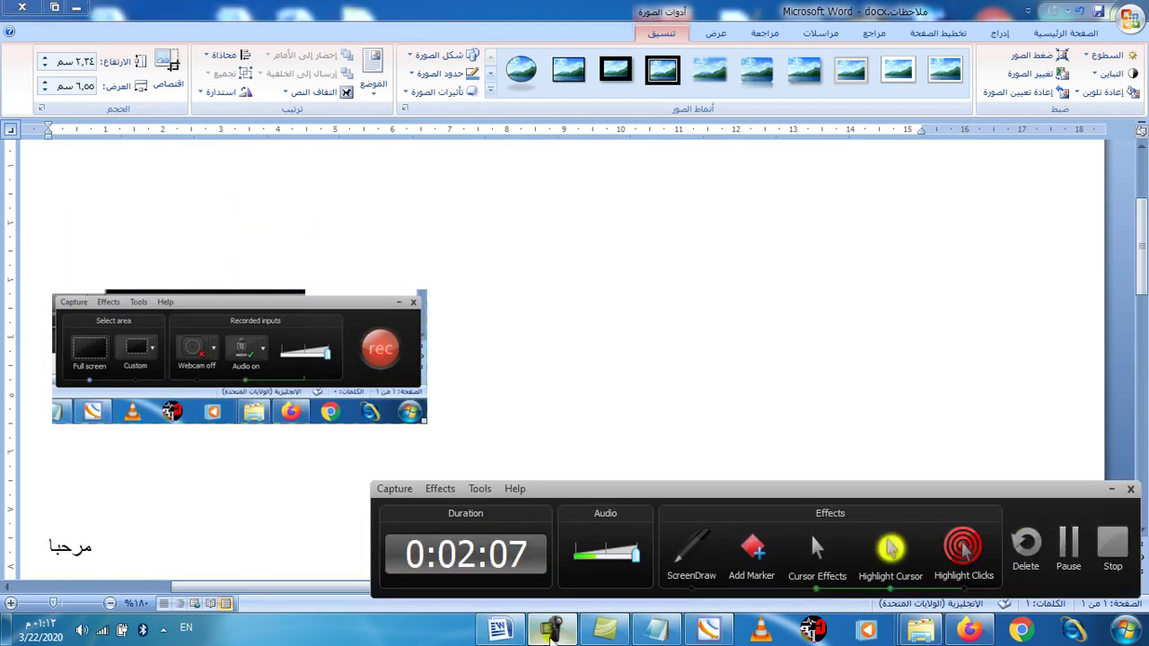
pyautogui.click(1112, 489)
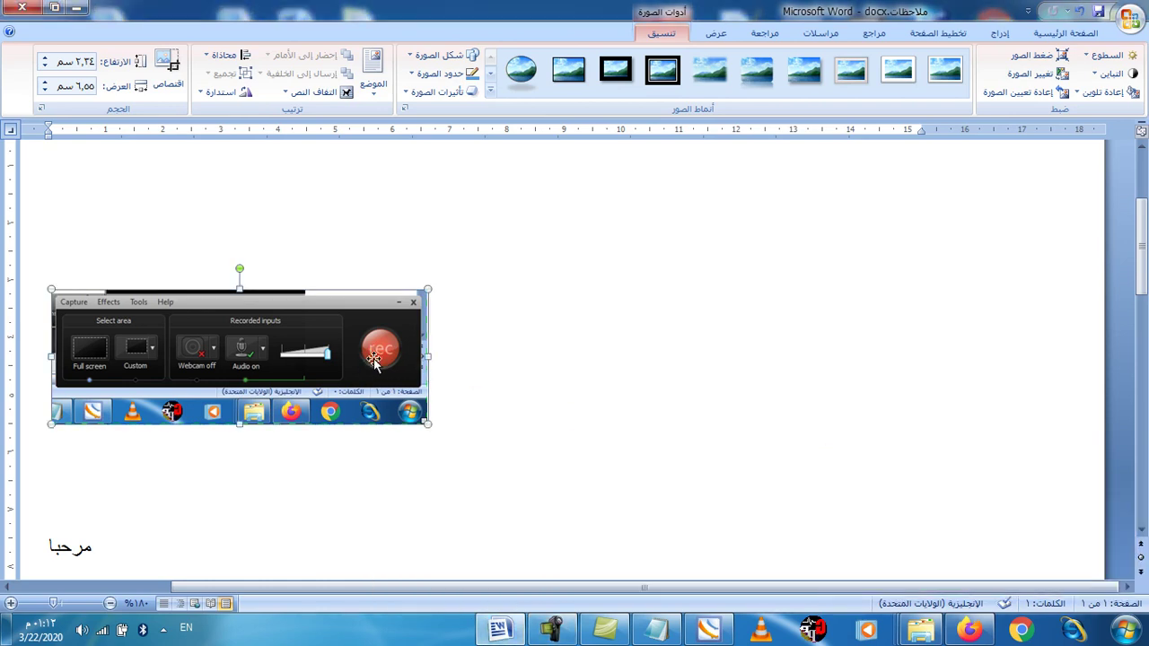
pyautogui.click(552, 628)
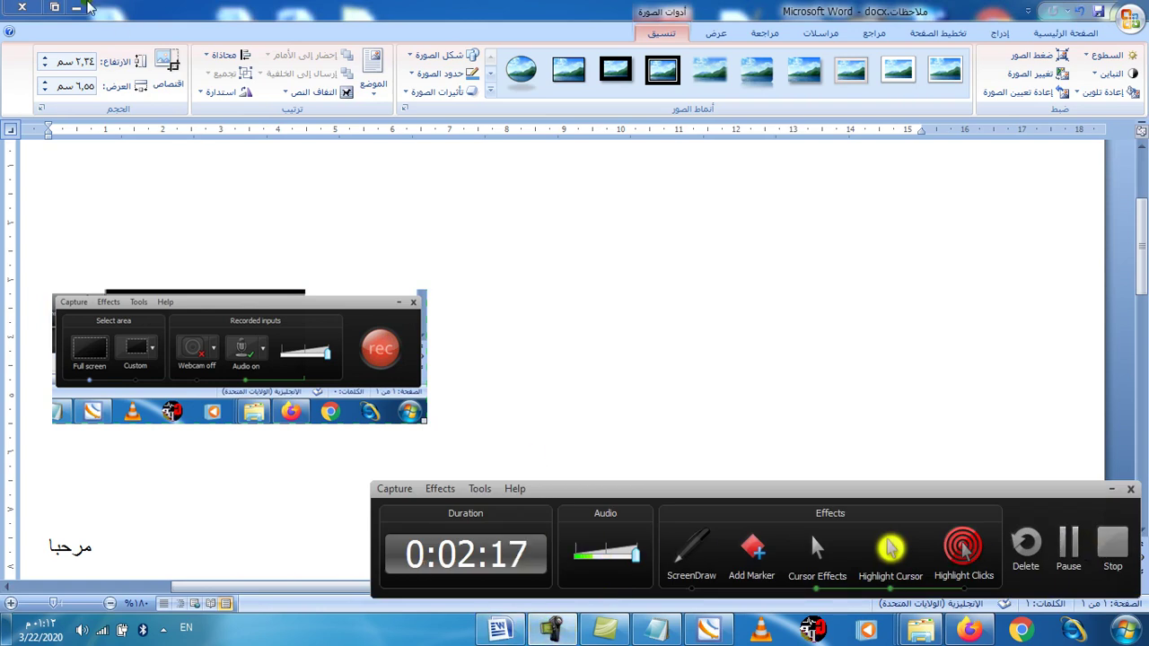
# Minimize Word and bring up the embedded systems PDF in Foxit Reader at section 1-1, Introduction.
pyautogui.click(76, 7)
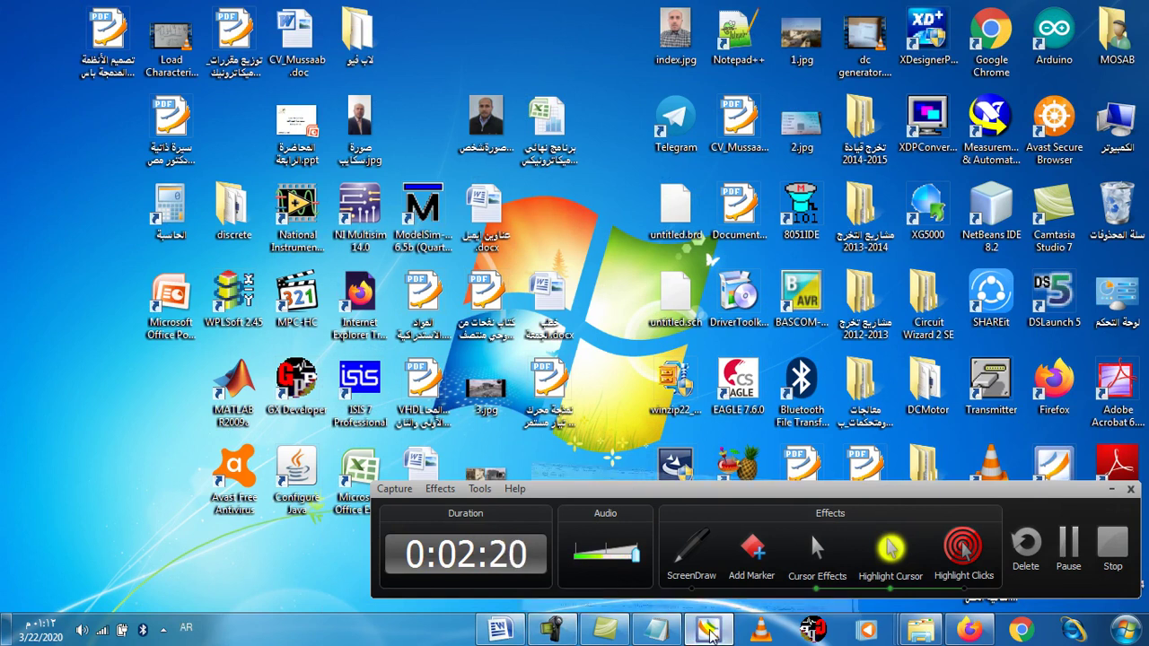
pyautogui.click(709, 628)
pyautogui.scroll(3, 609, 239)
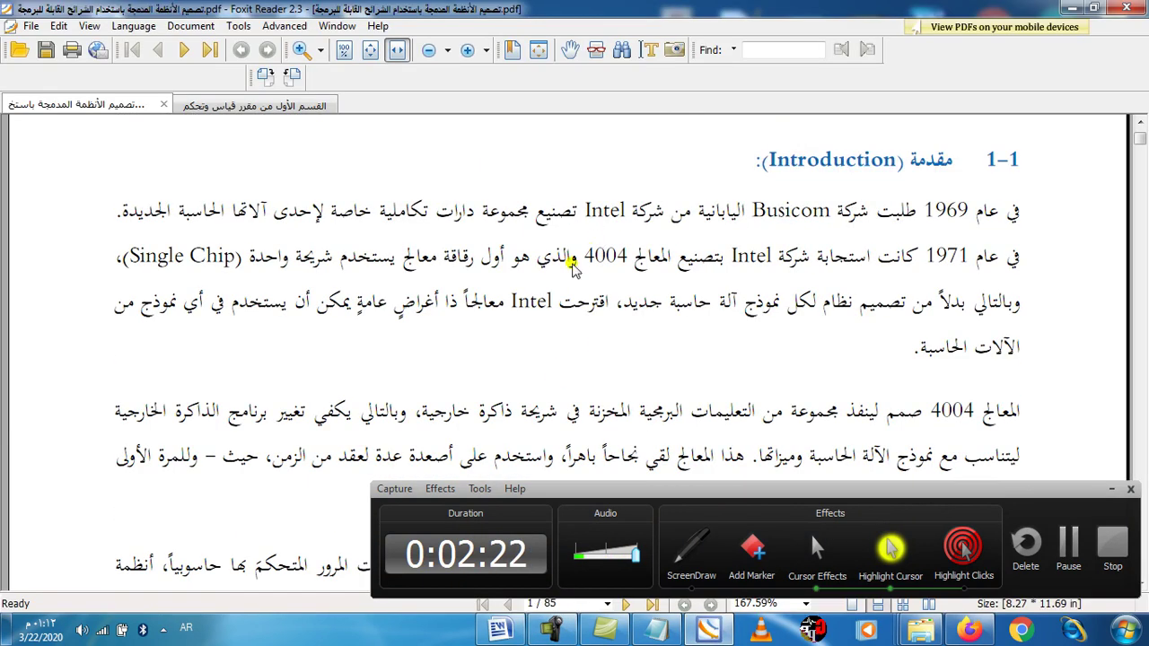
pyautogui.click(1072, 8)
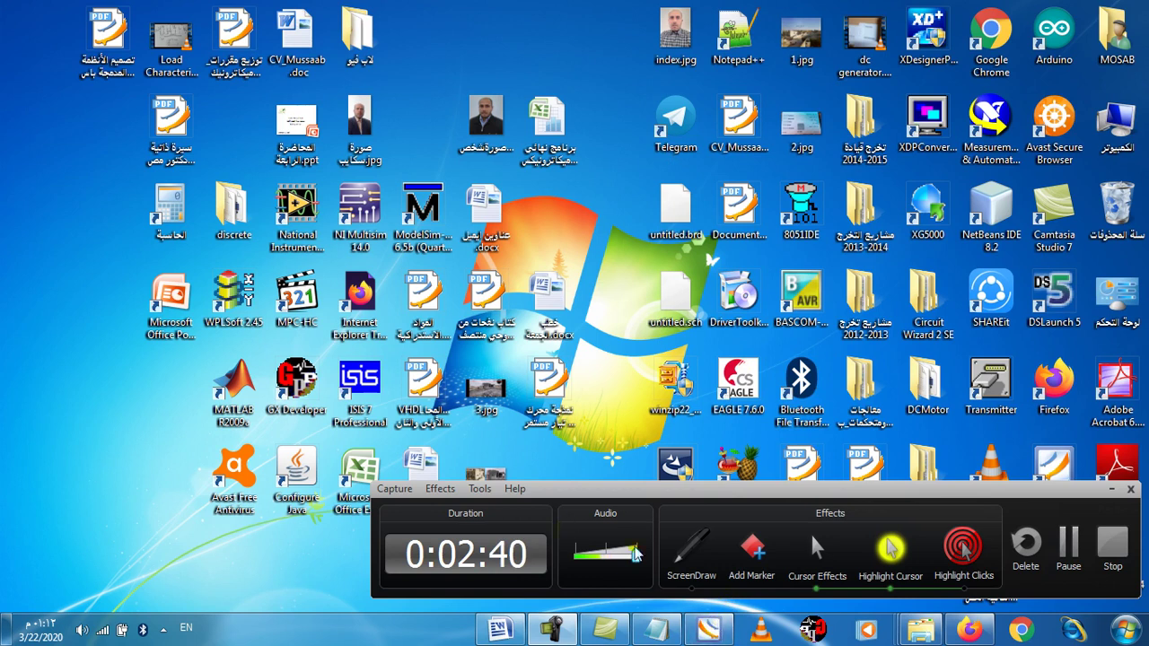
pyautogui.click(708, 630)
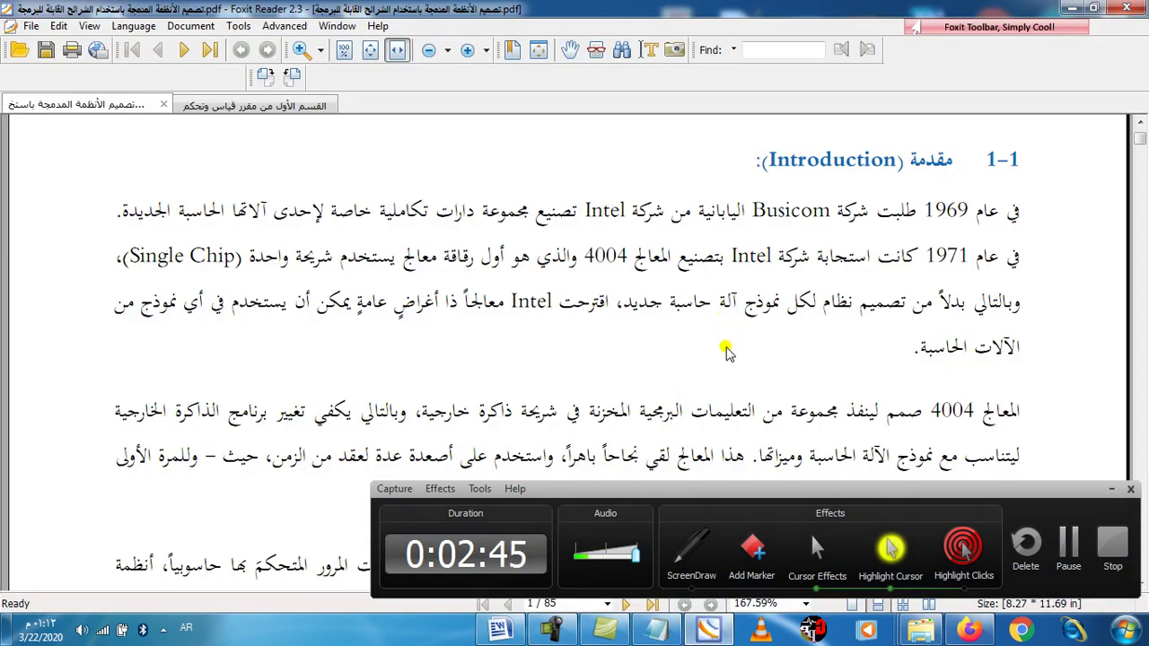
# Enable ScreenDraw in the recorder and use the line tool to underline the Intel phrase in the introduction's second line.
pyautogui.click(693, 559)
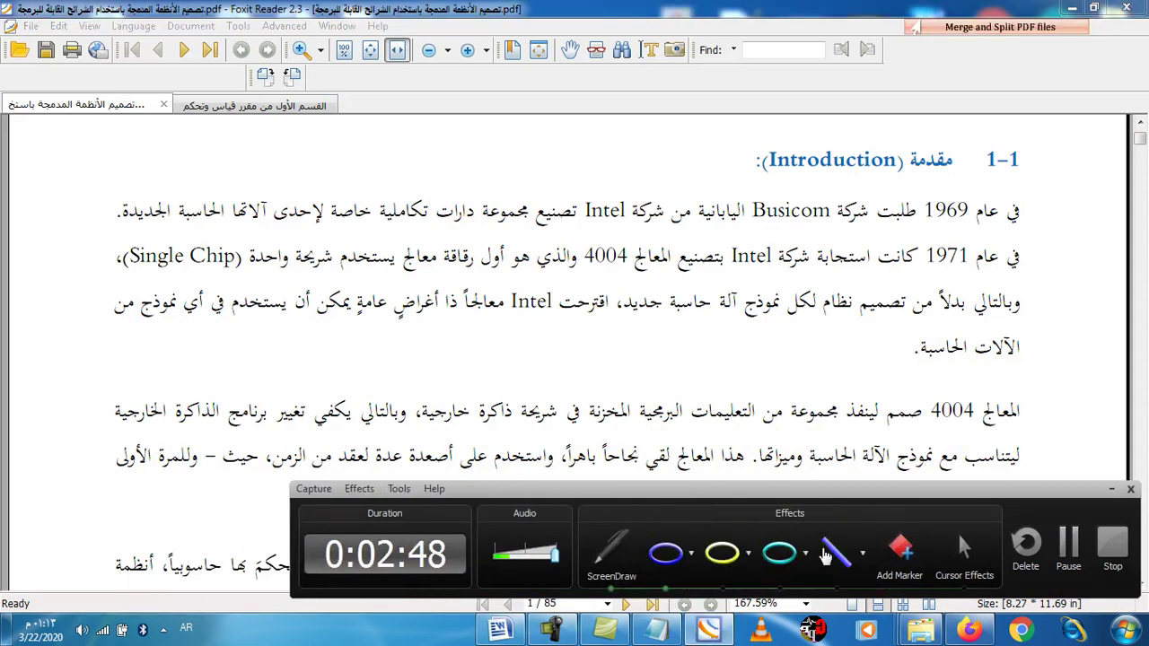
pyautogui.click(842, 557)
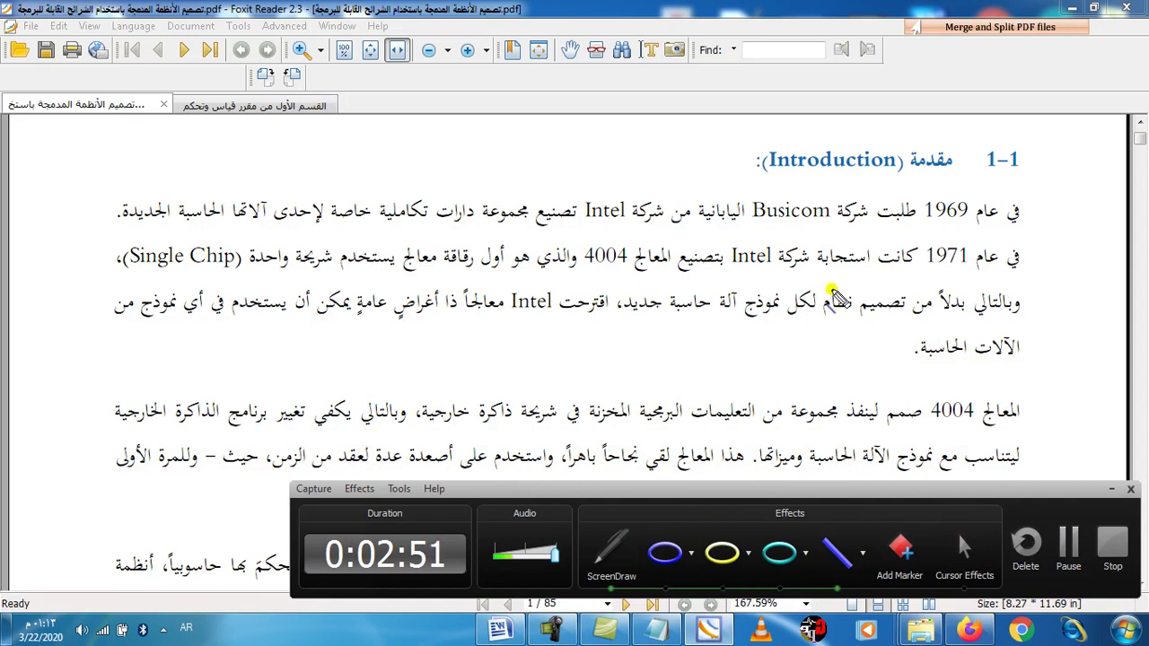
pyautogui.moveTo(869, 275); pyautogui.dragTo(643, 268)
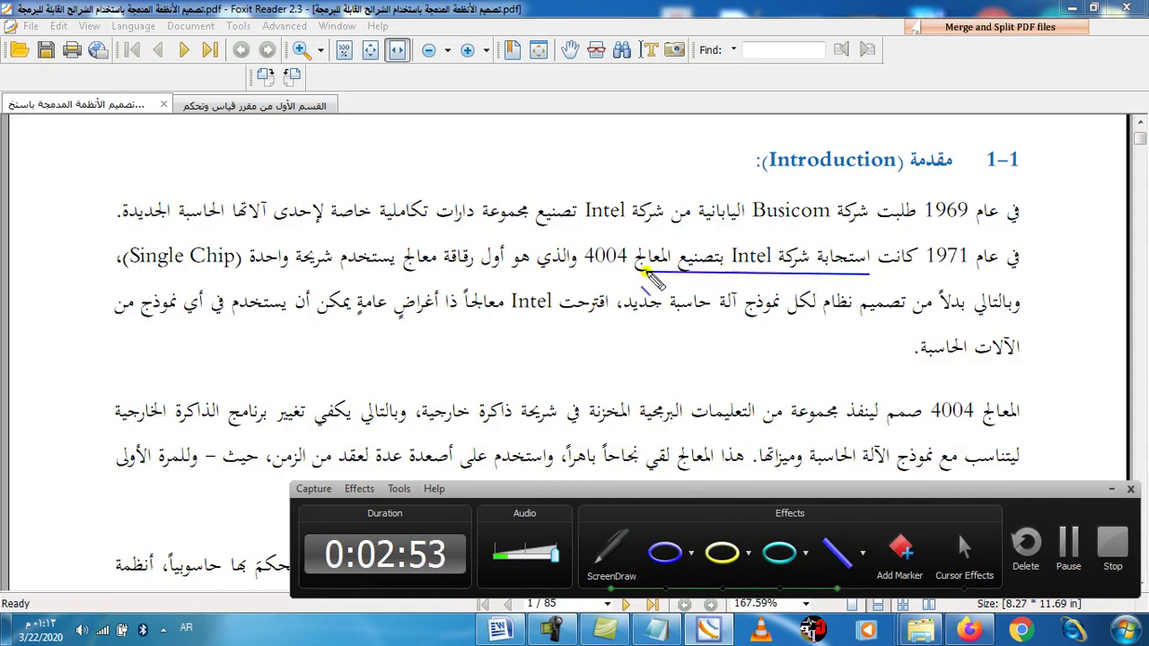
# Draw a blue ellipse around the phrase مجموعة دارات in the first line and a cyan ellipse around 1971 in the second.
pyautogui.click(665, 552)
pyautogui.moveTo(528, 203); pyautogui.dragTo(442, 250)
pyautogui.click(780, 553)
pyautogui.moveTo(958, 242); pyautogui.dragTo(908, 285)
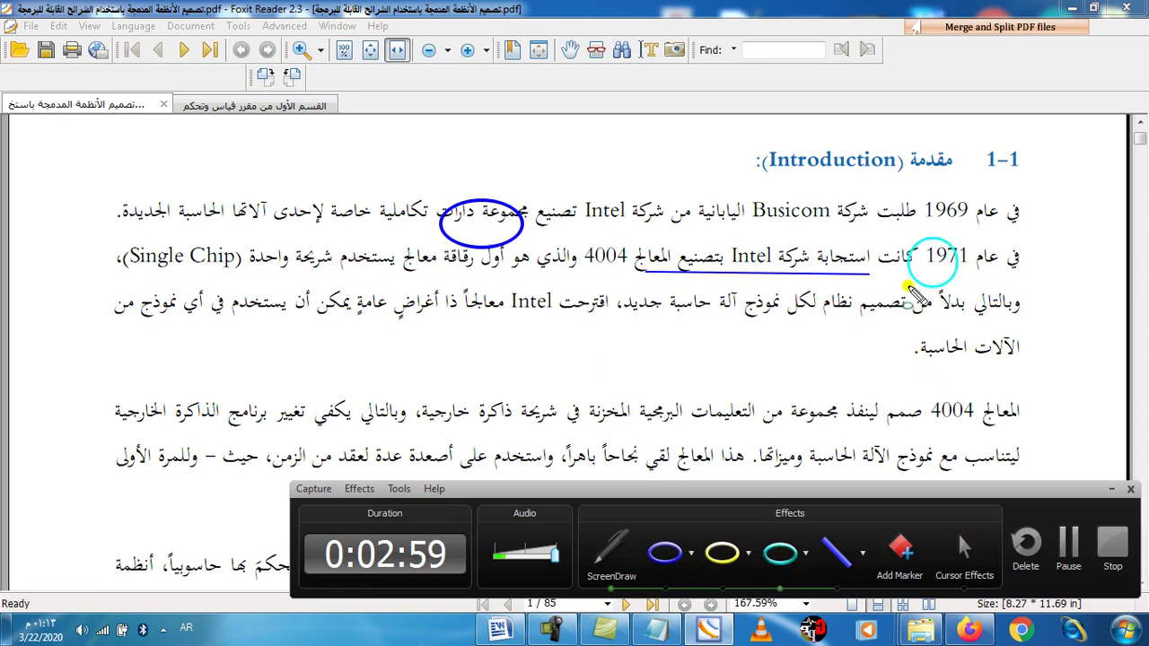
# Set the ScreenDraw line colour to green and draw a short line above the start of the 4004 paragraph.
pyautogui.click(863, 555)
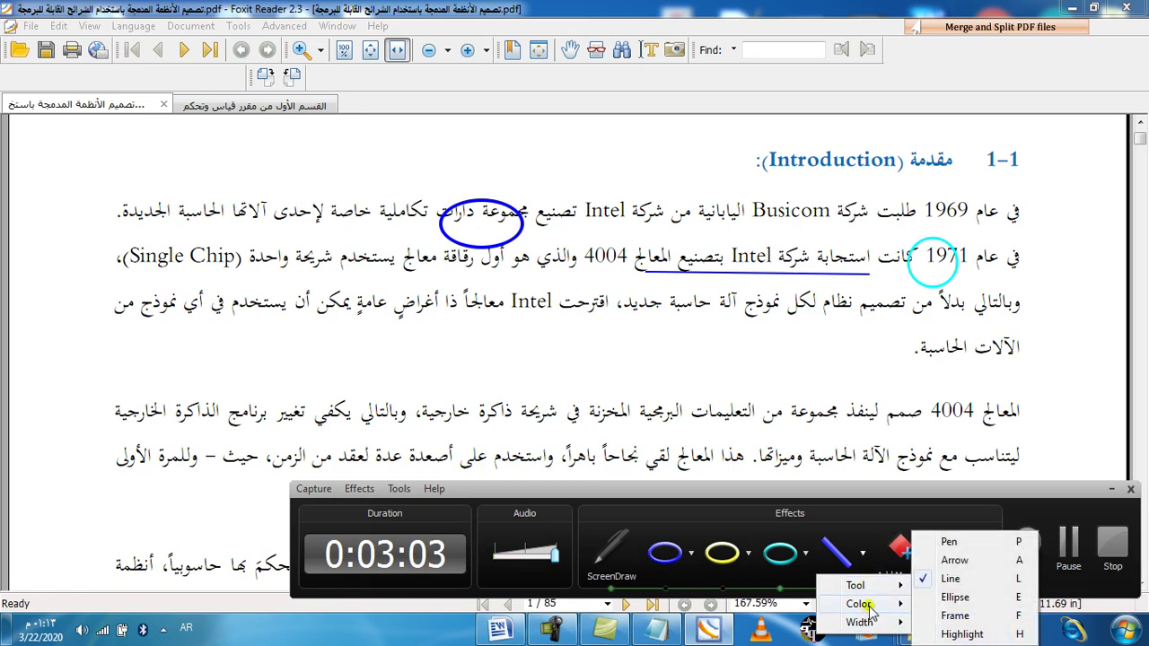
pyautogui.moveTo(865, 604)
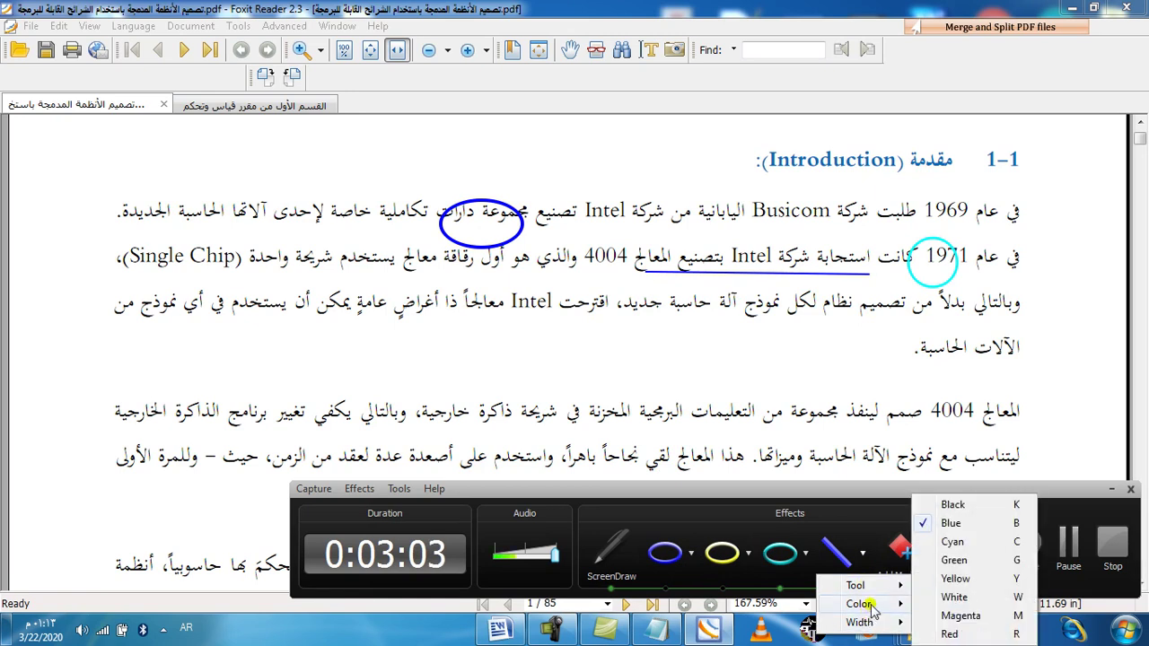
pyautogui.click(953, 560)
pyautogui.moveTo(883, 390); pyautogui.dragTo(774, 392)
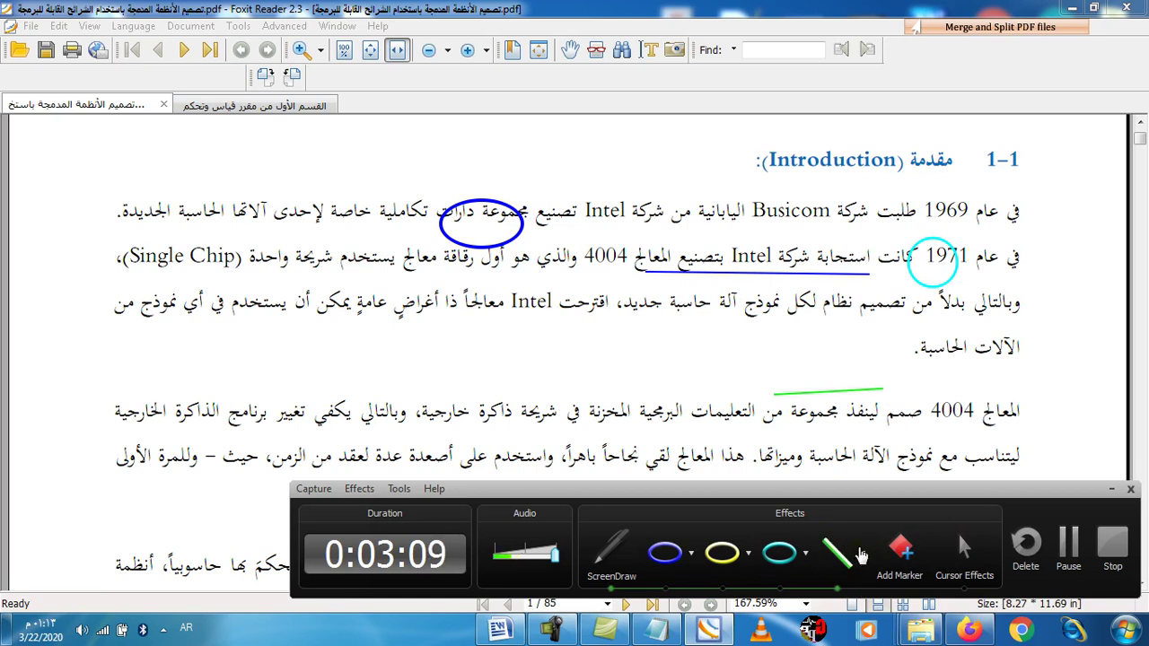
# Set the ScreenDraw line width to 4 and draw three thick green strokes beneath the introduction's third line.
pyautogui.click(863, 553)
pyautogui.moveTo(859, 622)
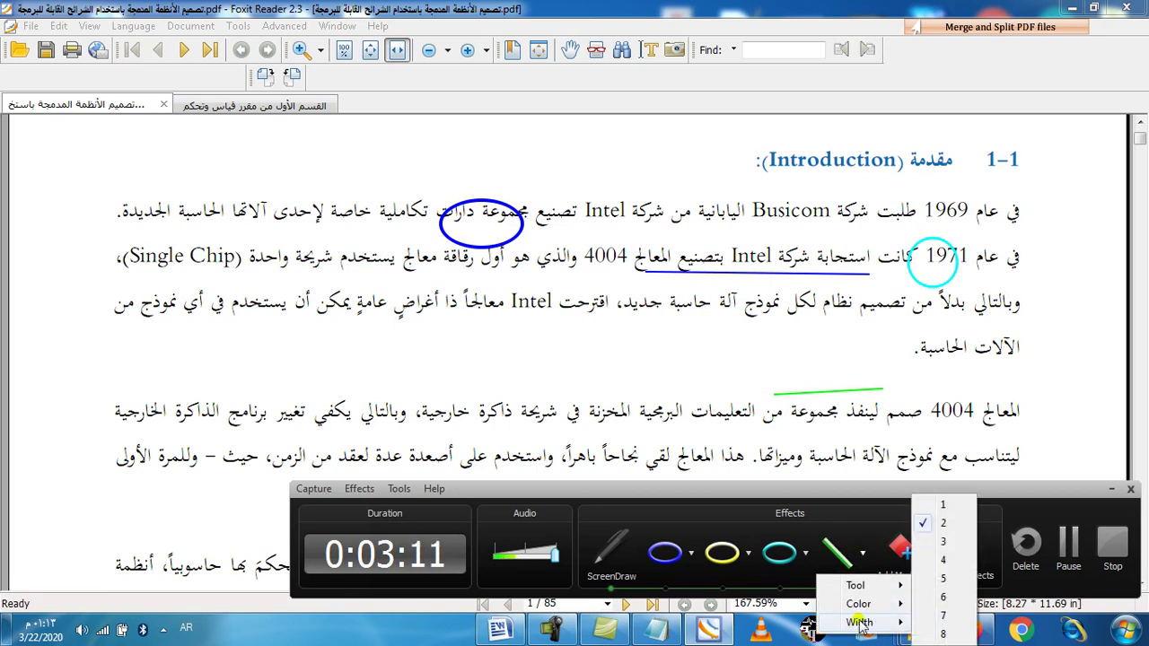
pyautogui.click(947, 563)
pyautogui.moveTo(702, 340); pyautogui.dragTo(440, 343)
pyautogui.moveTo(552, 359); pyautogui.dragTo(489, 371)
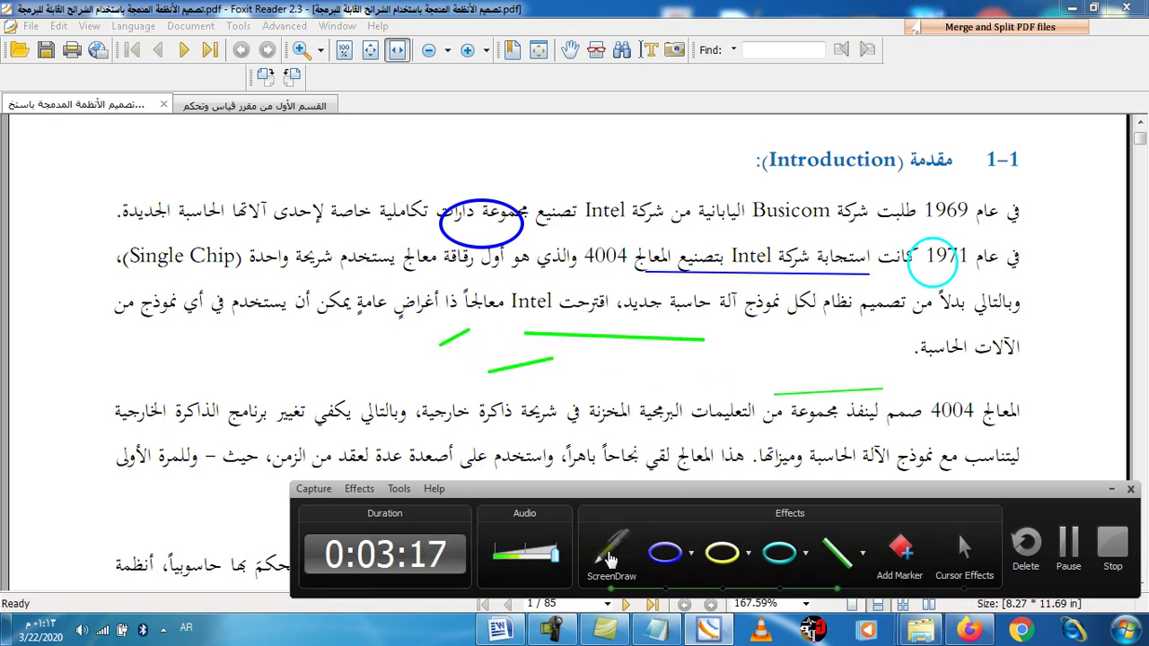
# Turn off ScreenDraw and handwrite "E = mV" below the introduction's third line with the PDF reader's Pencil Tool.
pyautogui.click(611, 550)
pyautogui.click(238, 25)
pyautogui.moveTo(359, 225)
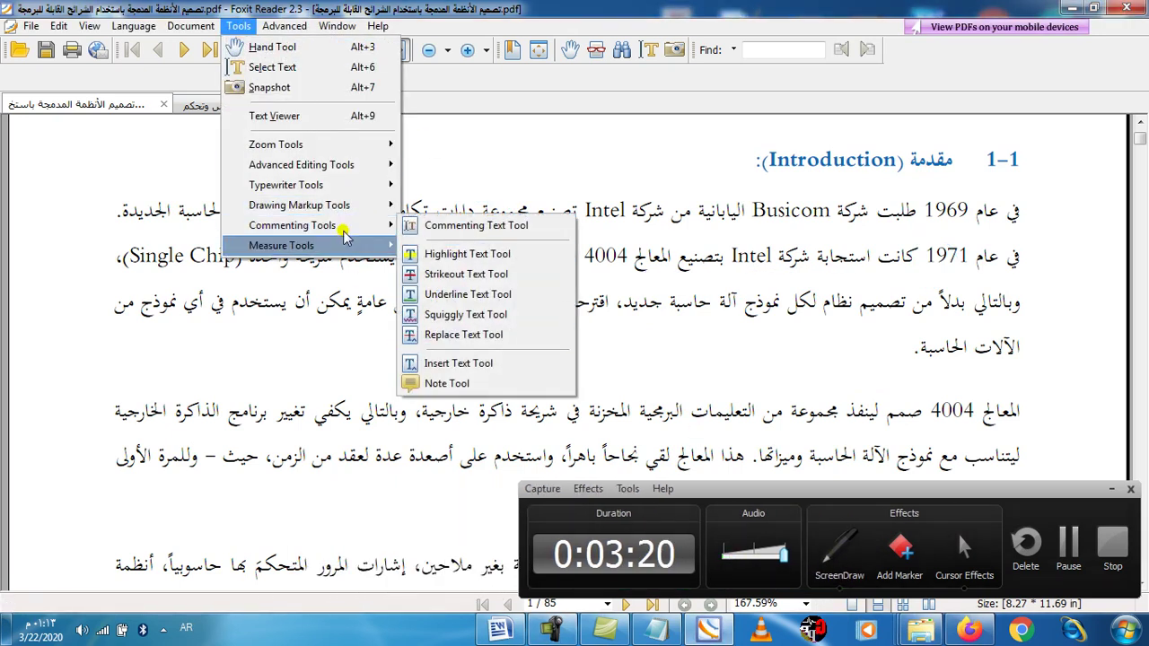
pyautogui.moveTo(341, 205)
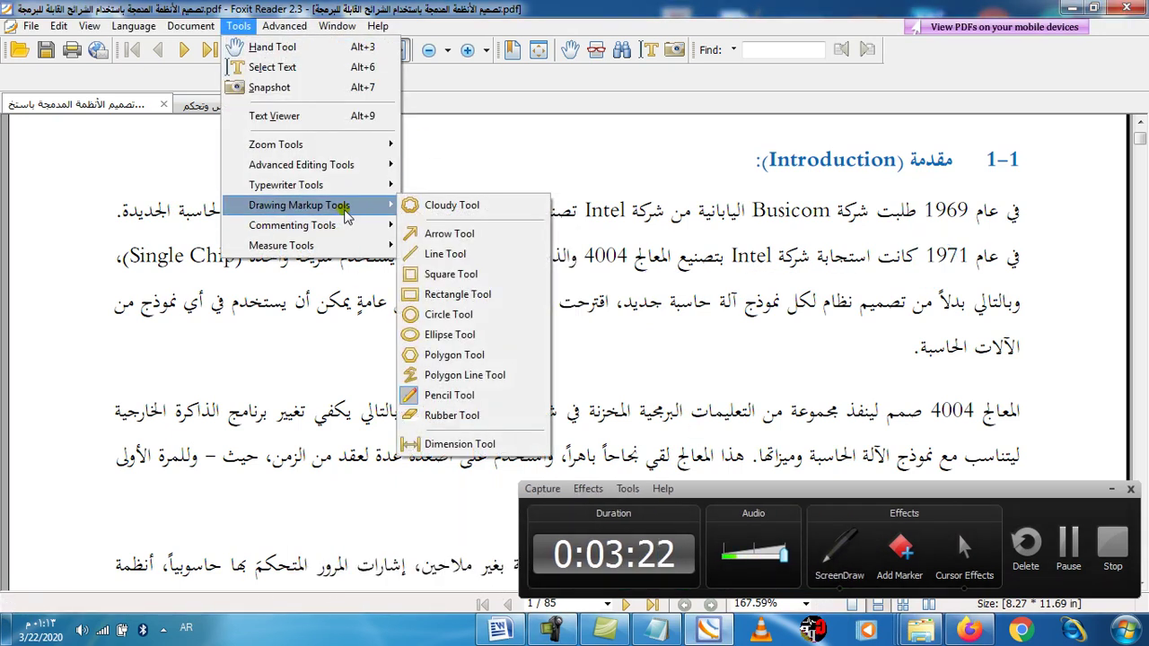
pyautogui.click(440, 396)
pyautogui.moveTo(503, 329)
pyautogui.mouseDown()
pyautogui.moveTo(476, 331)
pyautogui.moveTo(467, 350)
pyautogui.moveTo(501, 351)
pyautogui.moveTo(499, 340)
pyautogui.moveTo(515, 358)
pyautogui.moveTo(545, 357)
pyautogui.moveTo(558, 334)
pyautogui.moveTo(565, 359)
pyautogui.moveTo(593, 330)
pyautogui.moveTo(578, 337)
pyautogui.mouseUp()
# Place a note comment with the Note Tool just below "Single Chip" at the end of the second line.
pyautogui.click(238, 25)
pyautogui.moveTo(296, 227)
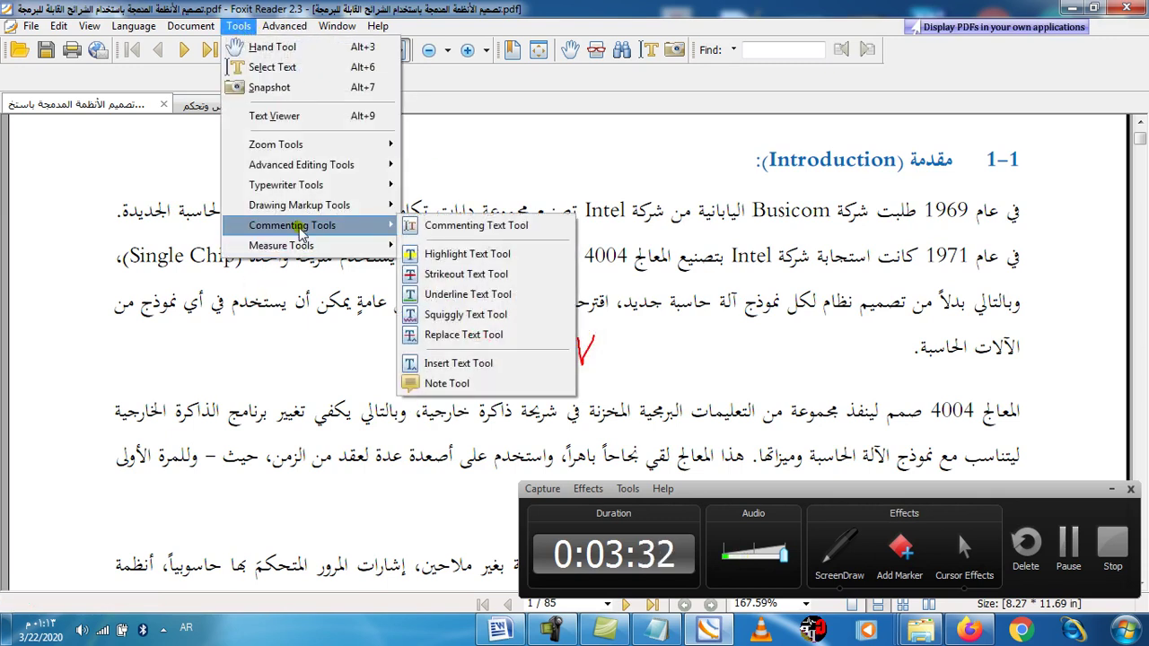
pyautogui.click(430, 384)
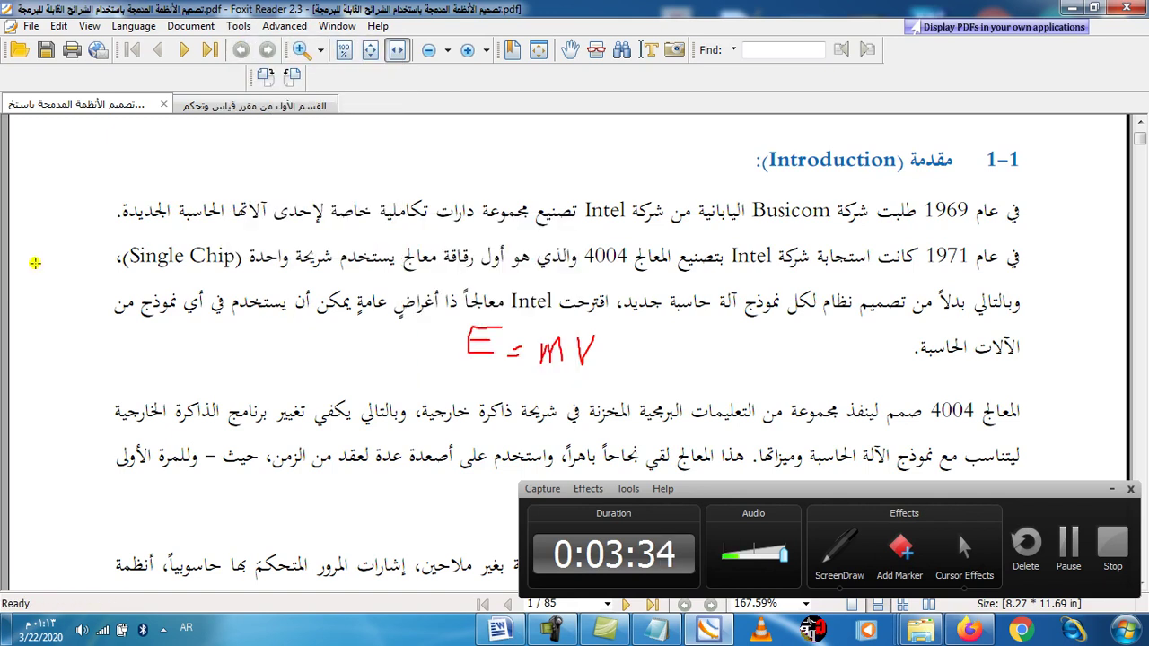
pyautogui.click(147, 273)
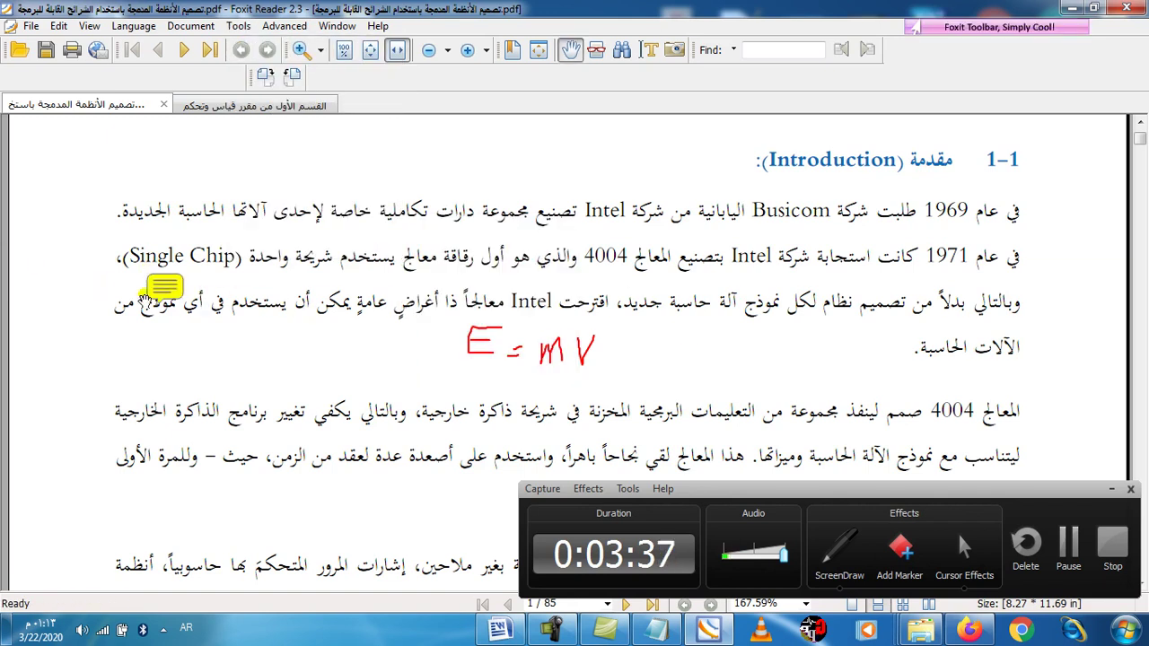
# Open the new note, enter the comment "هذه الفقرة هامة" and close its pop-up.
pyautogui.doubleClick(165, 287)
pyautogui.click(981, 312)
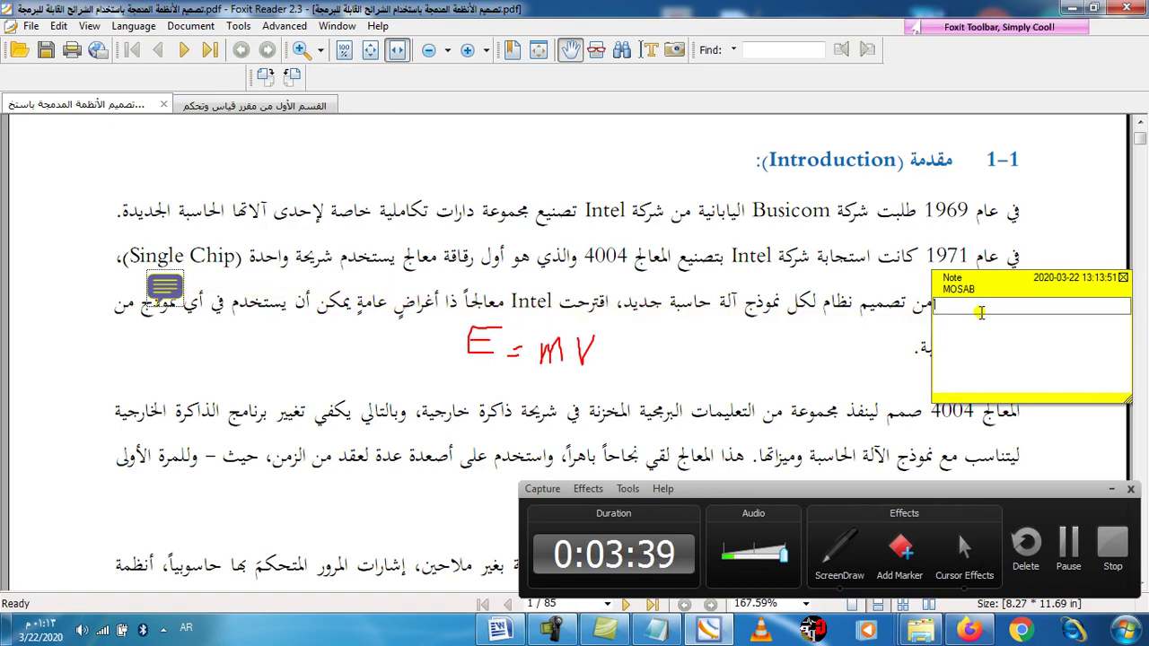
pyautogui.write('ا')
pyautogui.write('ه ال')
pyautogui.write('فقر')
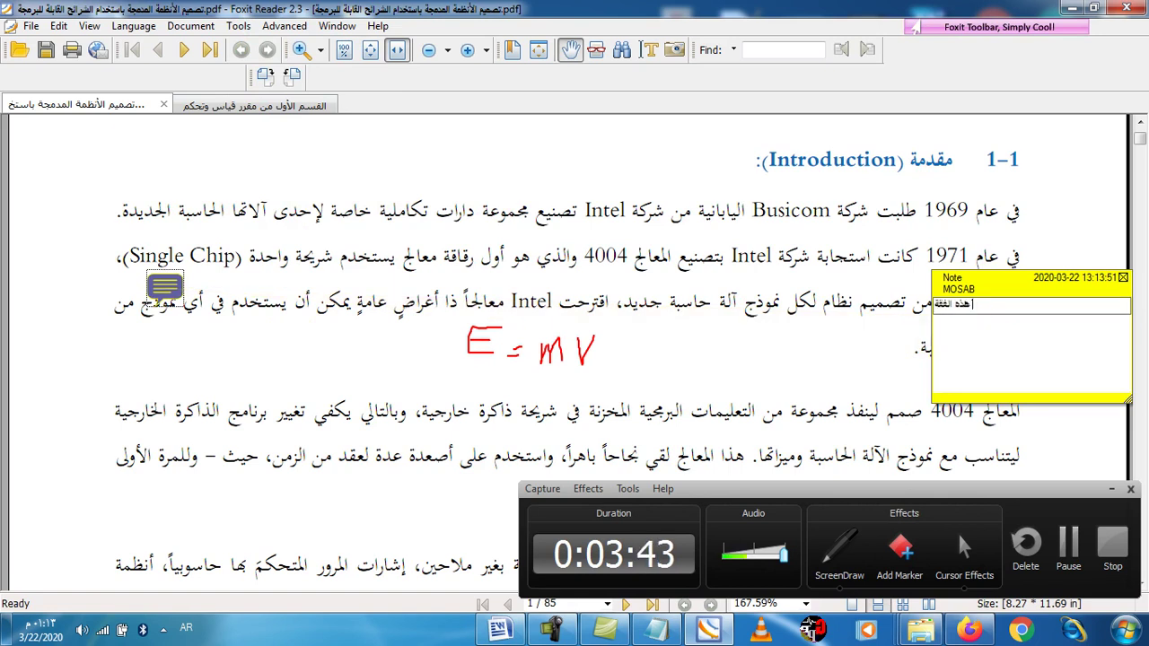
pyautogui.write('ة هامة')
pyautogui.click(1140, 265)
pyautogui.click(1123, 277)
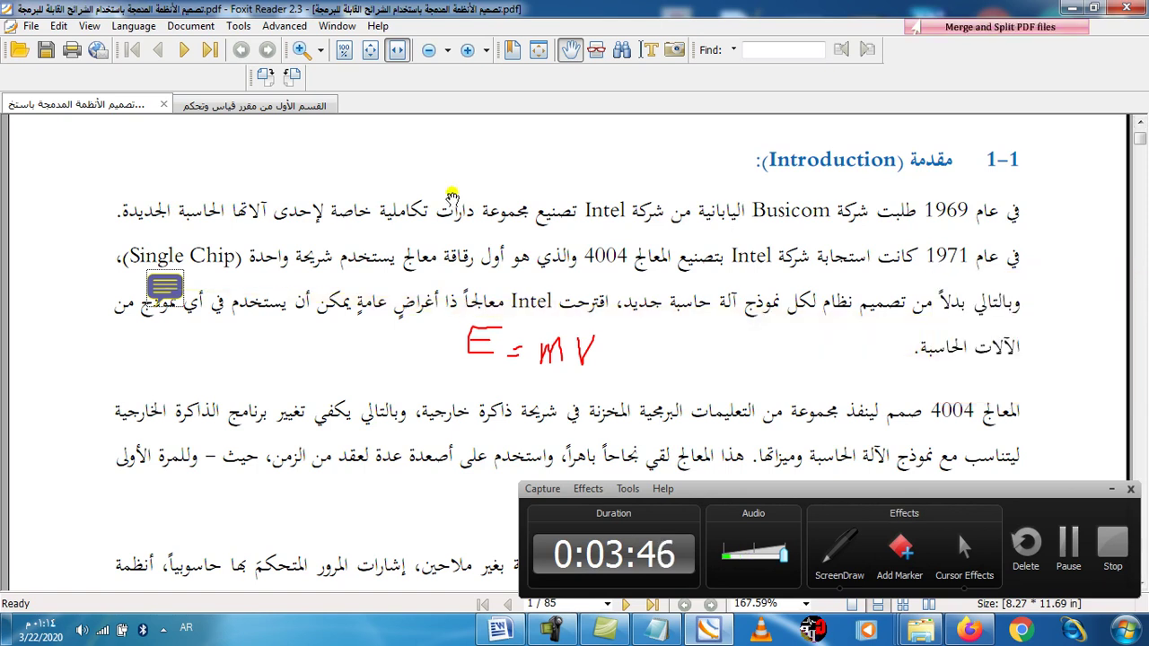
# Switch to Firefox, view the Camtasia Drive folder and HandBrake downloads pages, and return to the Google search results.
pyautogui.scroll(2, 395, 193)
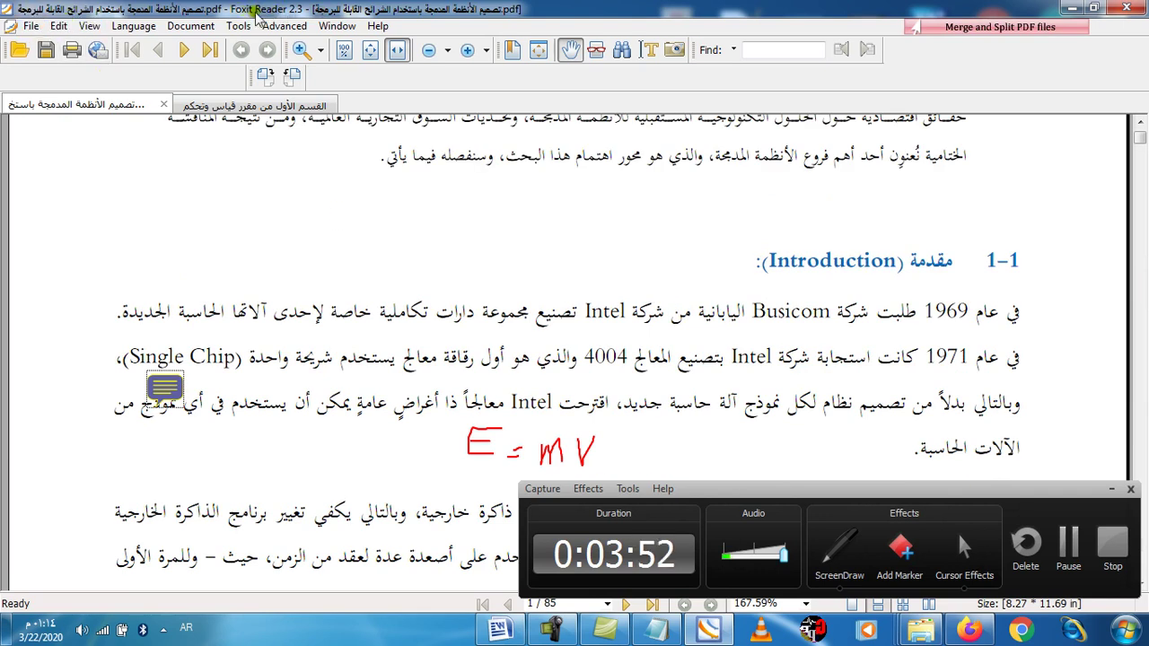
pyautogui.click(969, 629)
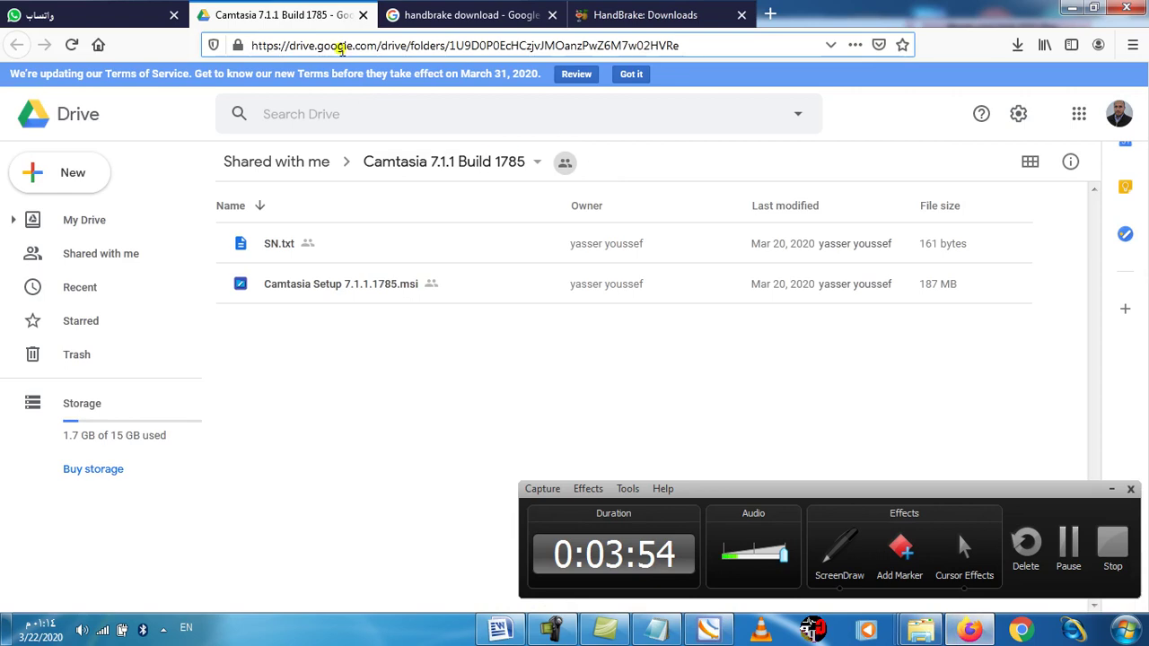
pyautogui.click(476, 18)
pyautogui.click(589, 27)
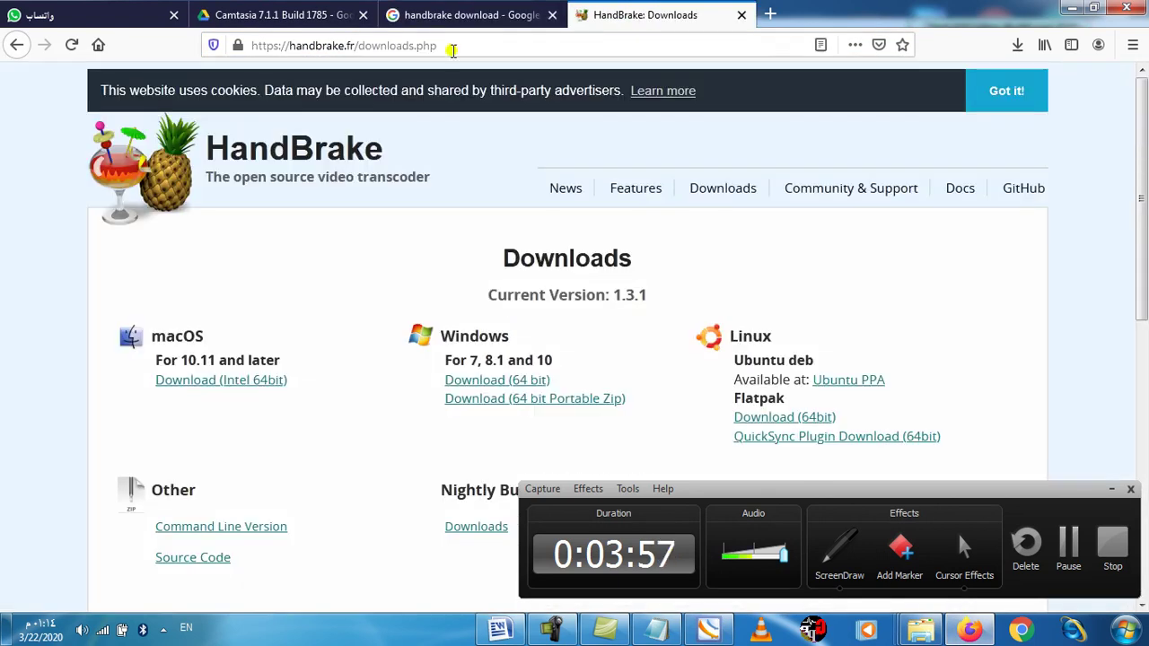
pyautogui.click(466, 15)
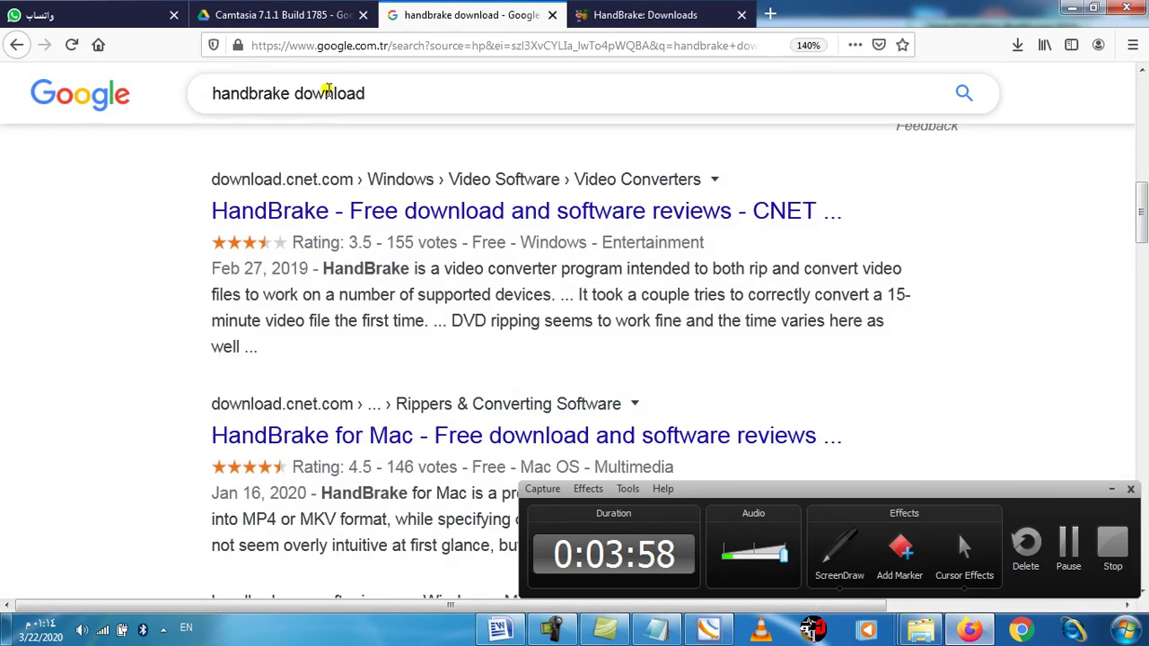
# Replace the Google query with "foxit reader download" and run the search.
pyautogui.tripleClick(329, 91)
pyautogui.write('oxit')
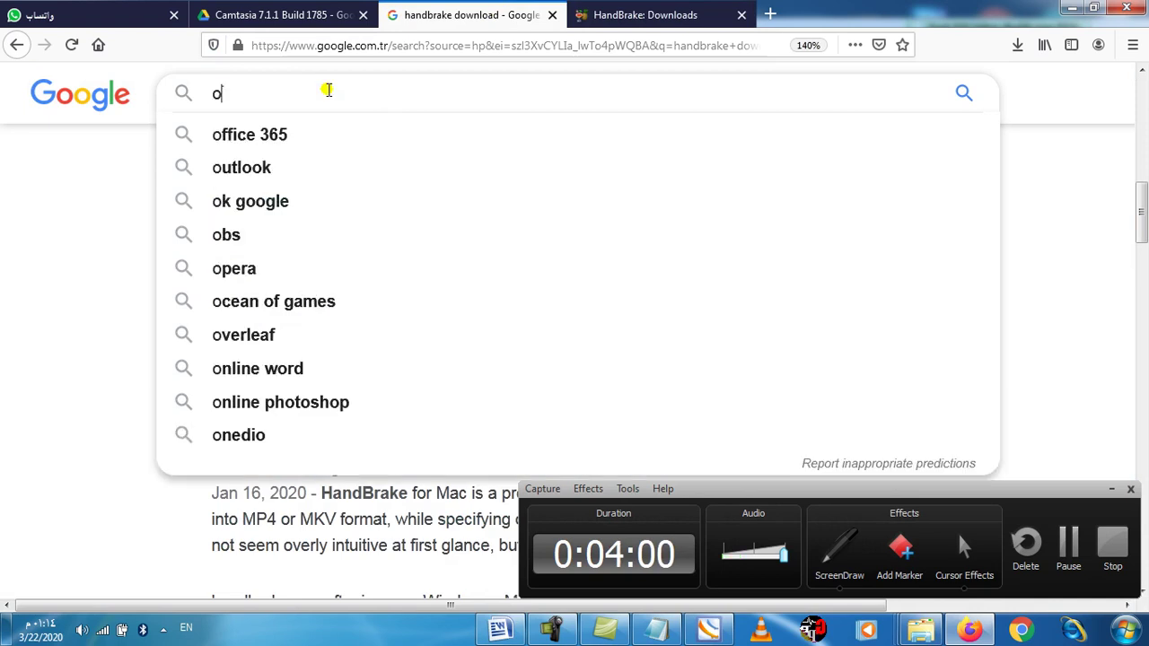
pyautogui.press('BackSpace')
pyautogui.press('BackSpace')
pyautogui.press('BackSpace')
pyautogui.press('BackSpace')
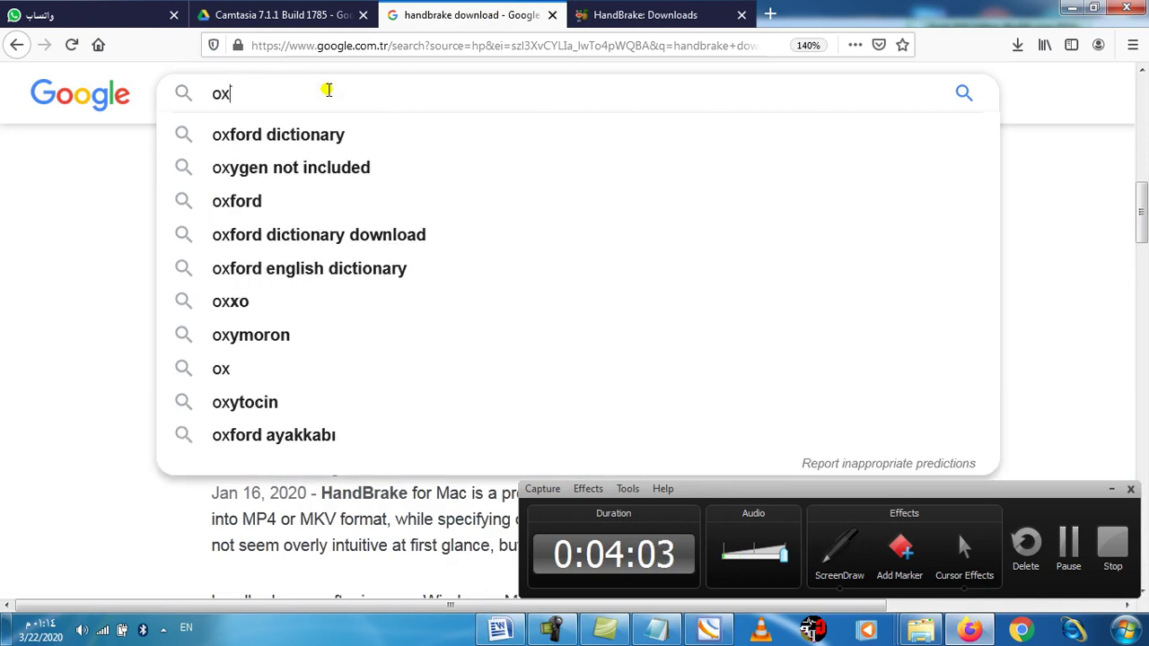
pyautogui.write('fo')
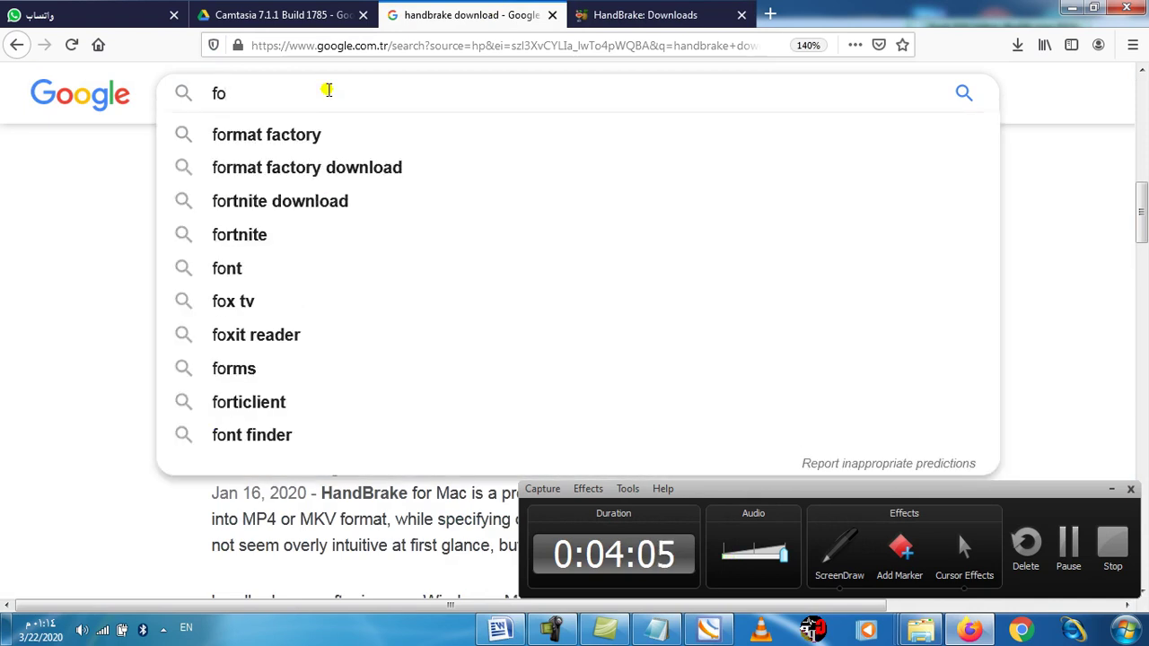
pyautogui.write('xit reader')
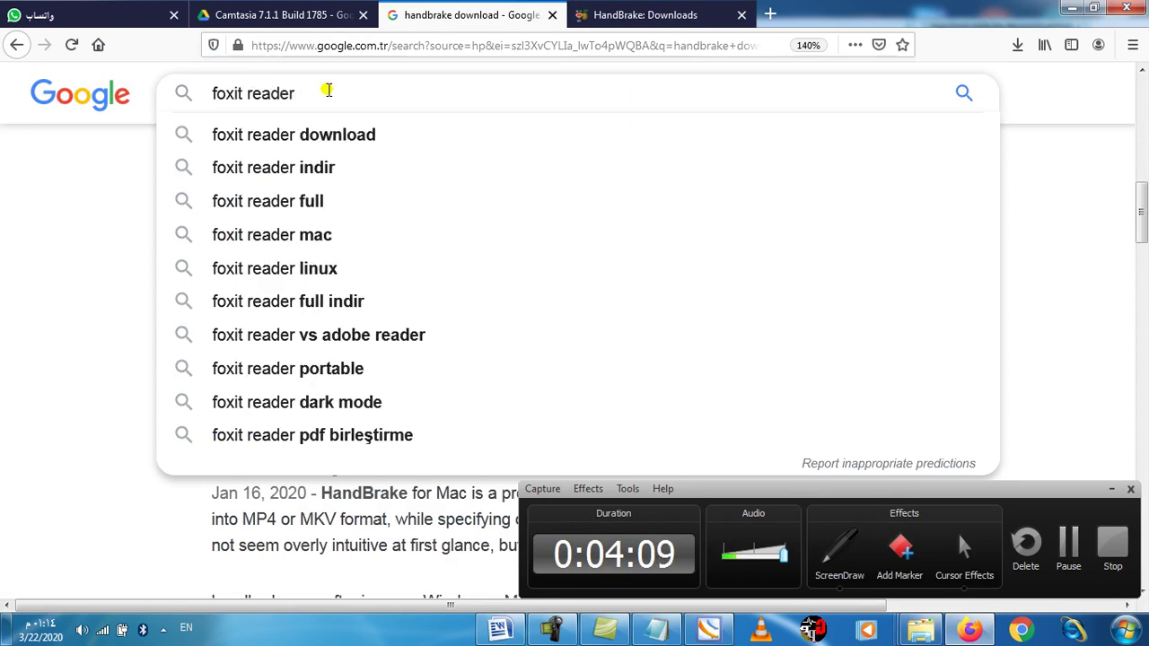
pyautogui.write(' do')
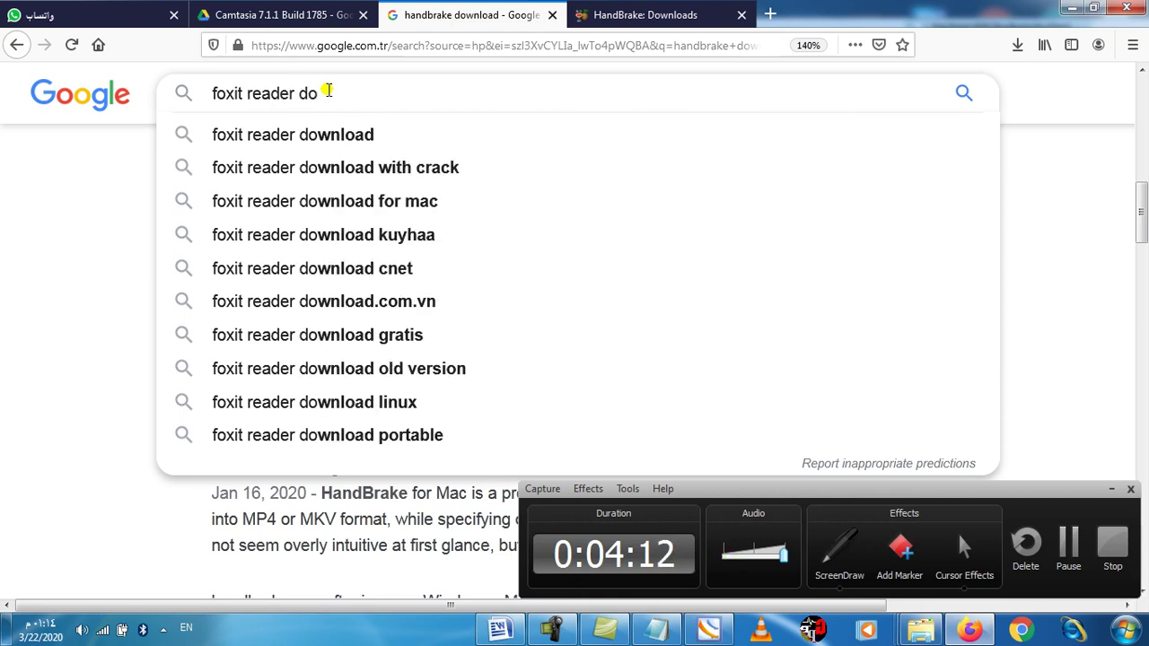
pyautogui.press('Down')
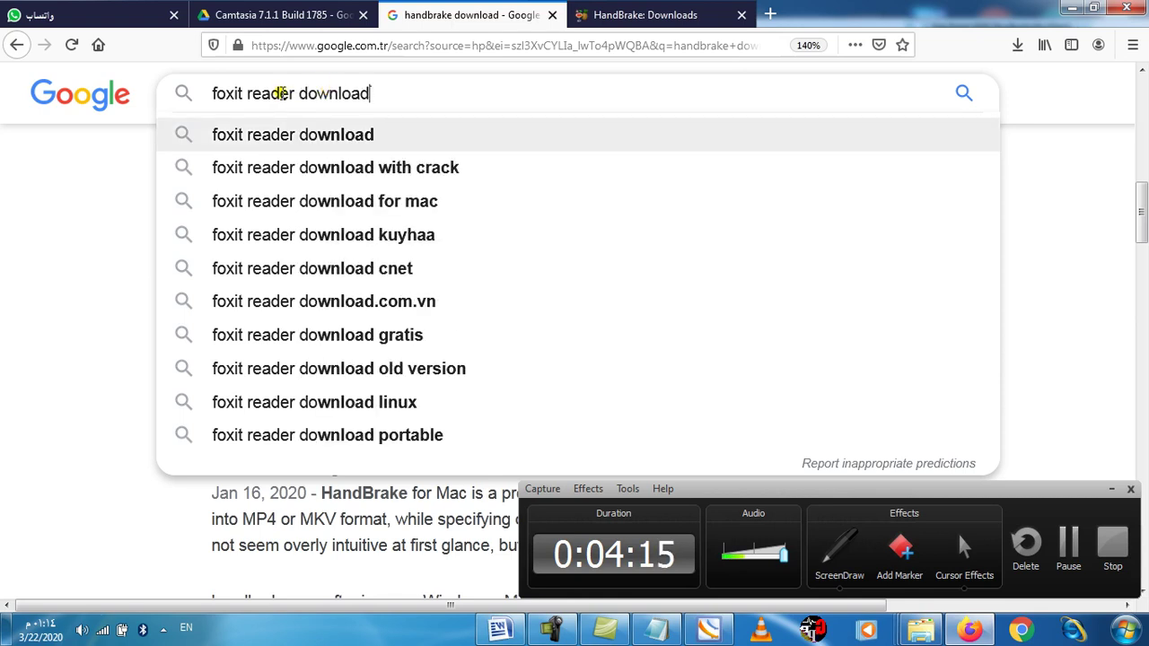
pyautogui.press('Return')
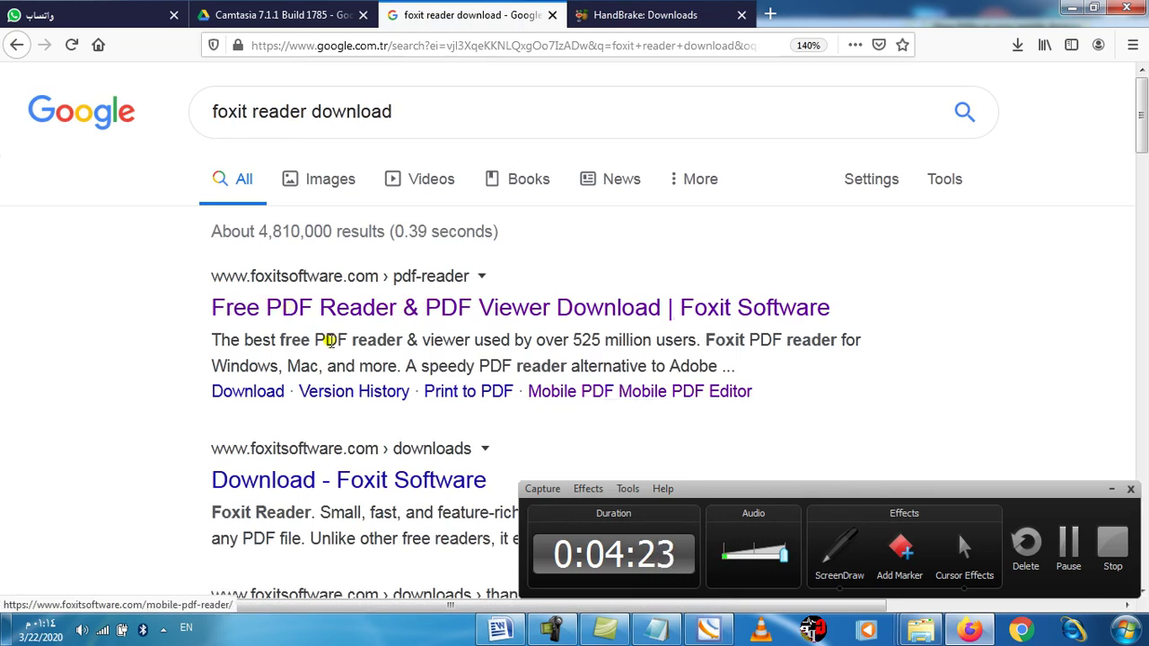
# Minimize the browser and handwrite "avi" with the Pencil Tool above the Microprocessors paragraph in the PDF.
pyautogui.click(1071, 9)
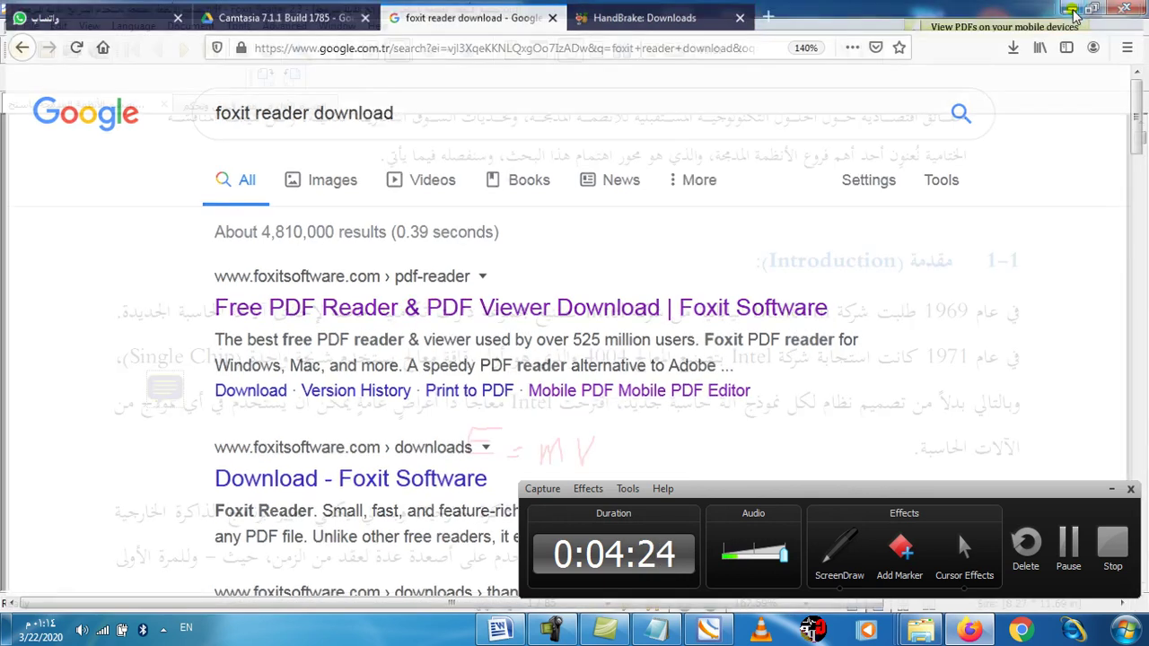
pyautogui.scroll(-3, 516, 311)
pyautogui.scroll(-4, 592, 323)
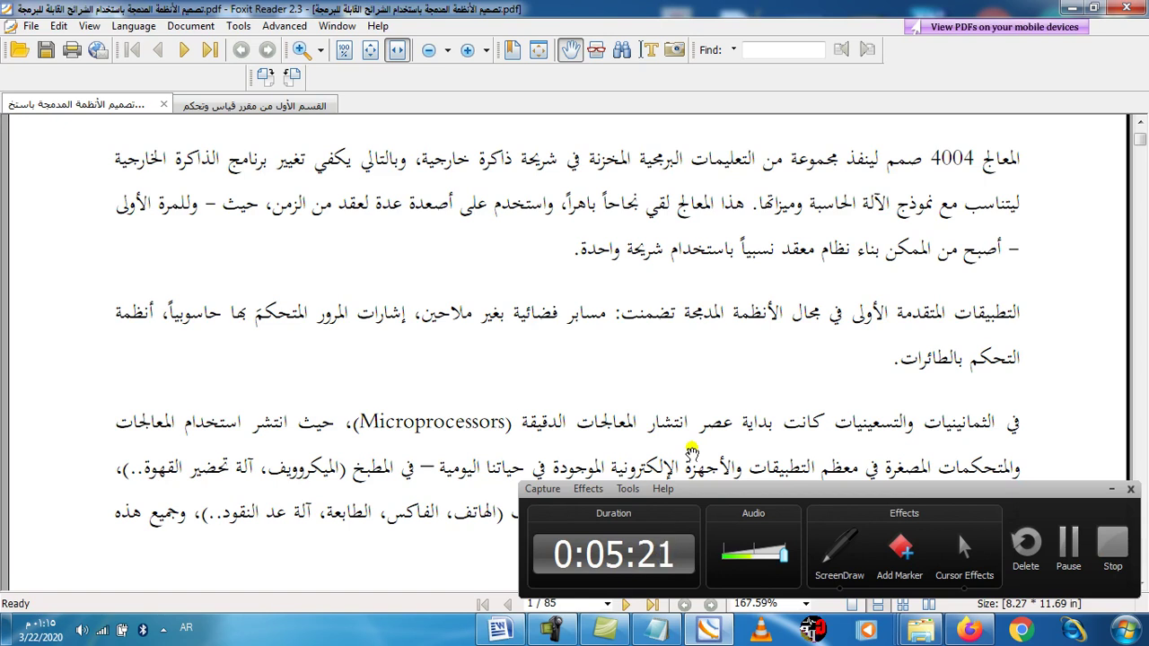
pyautogui.click(237, 26)
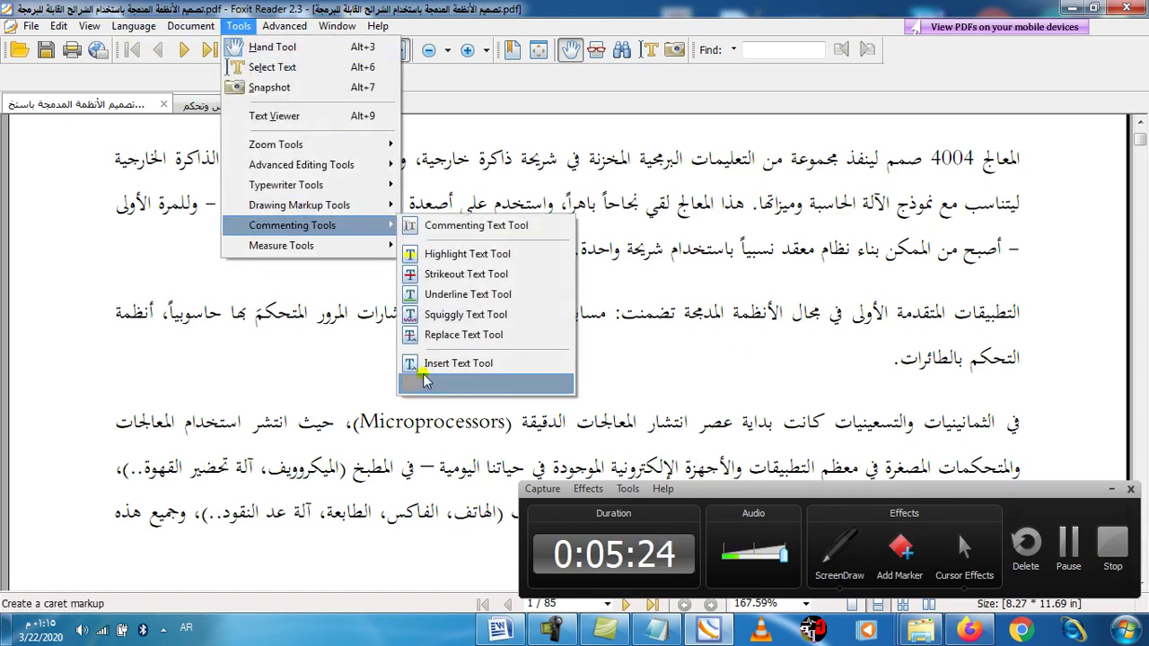
pyautogui.moveTo(327, 208)
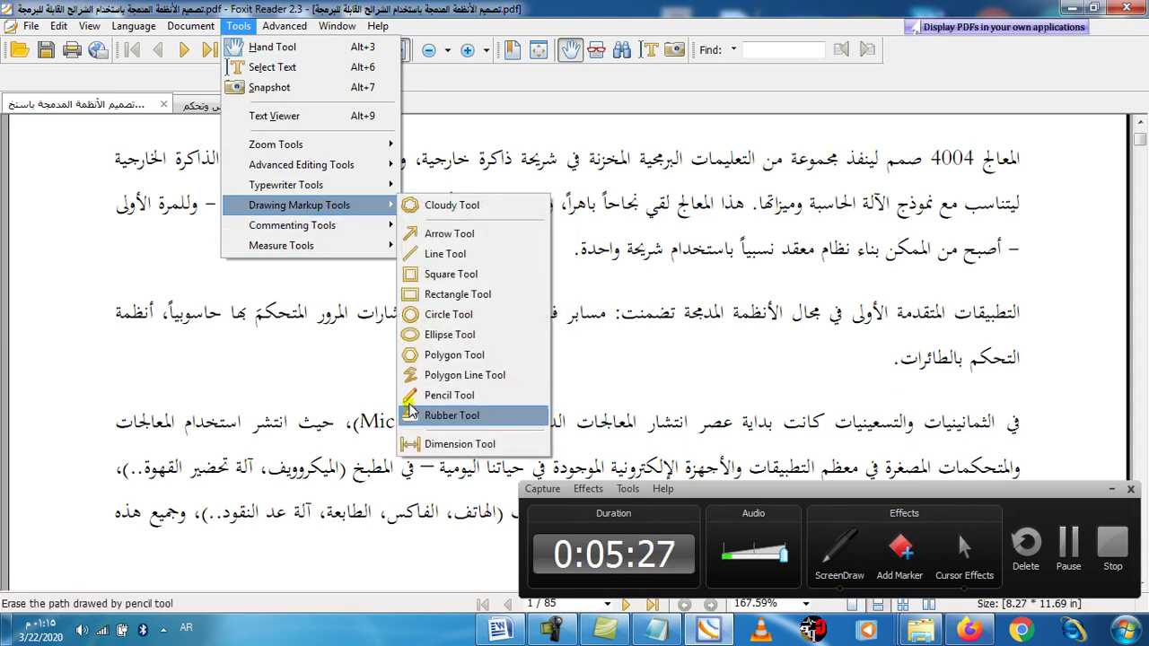
pyautogui.click(440, 394)
pyautogui.moveTo(362, 359)
pyautogui.mouseDown()
pyautogui.moveTo(401, 365)
pyautogui.moveTo(400, 350)
pyautogui.moveTo(418, 368)
pyautogui.moveTo(422, 345)
pyautogui.moveTo(424, 366)
pyautogui.mouseUp()
# Handwrite "camtasia" under the "avi" lettering and circle "avi" in red.
pyautogui.moveTo(353, 390)
pyautogui.mouseDown()
pyautogui.moveTo(353, 411)
pyautogui.moveTo(375, 411)
pyautogui.moveTo(386, 389)
pyautogui.moveTo(434, 413)
pyautogui.moveTo(447, 384)
pyautogui.moveTo(459, 410)
pyautogui.moveTo(512, 406)
pyautogui.mouseUp()
pyautogui.click(496, 383)
pyautogui.moveTo(428, 319)
pyautogui.mouseDown()
pyautogui.moveTo(366, 327)
pyautogui.moveTo(347, 366)
pyautogui.moveTo(397, 384)
pyautogui.moveTo(440, 361)
pyautogui.moveTo(420, 317)
pyautogui.mouseUp()
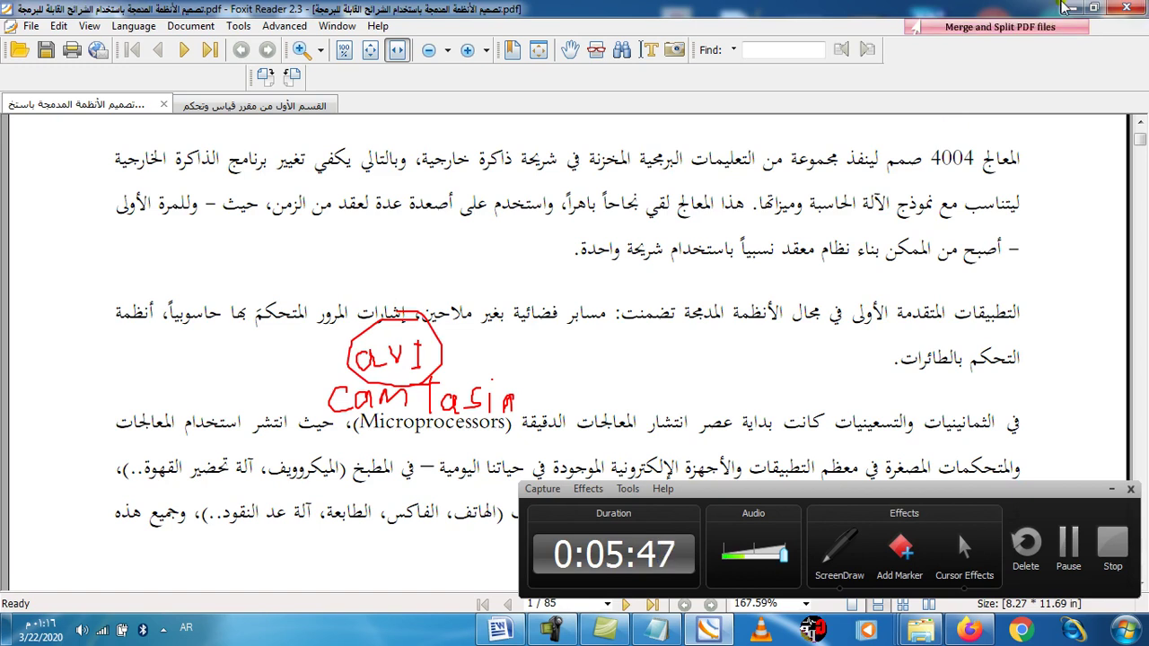
# Minimize the PDF reader and recorder, then examine the properties of the desktop video المحاضرة الثانية الحساسات والمشغلات.avi and close them.
pyautogui.click(1103, 9)
pyautogui.click(1111, 489)
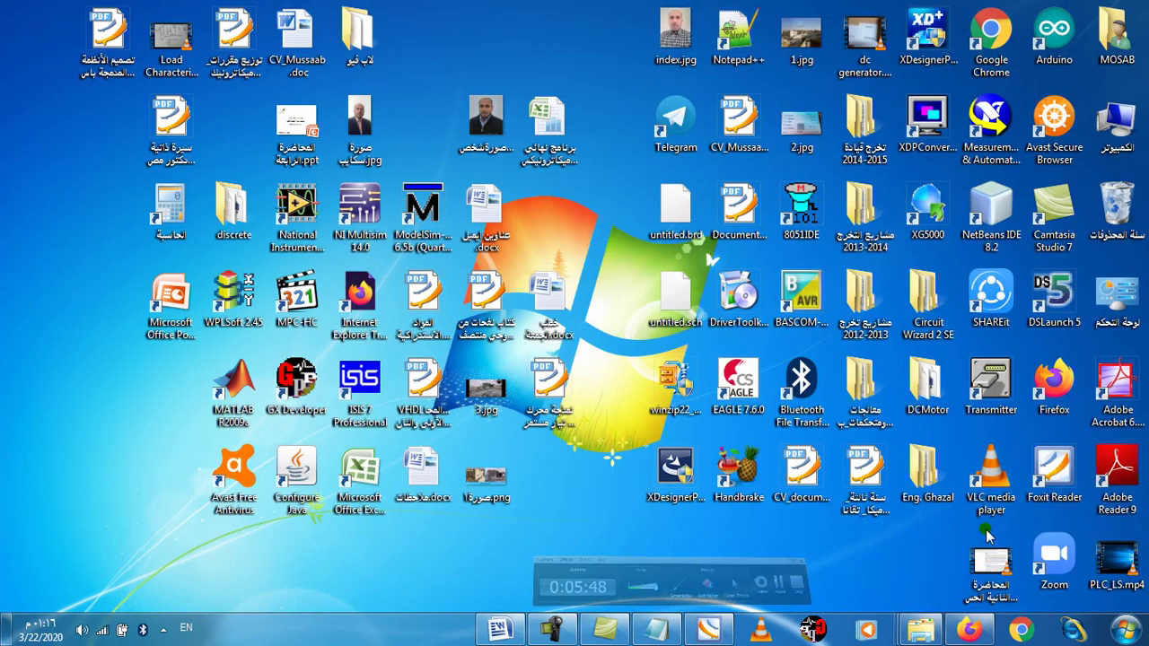
pyautogui.click(1001, 581)
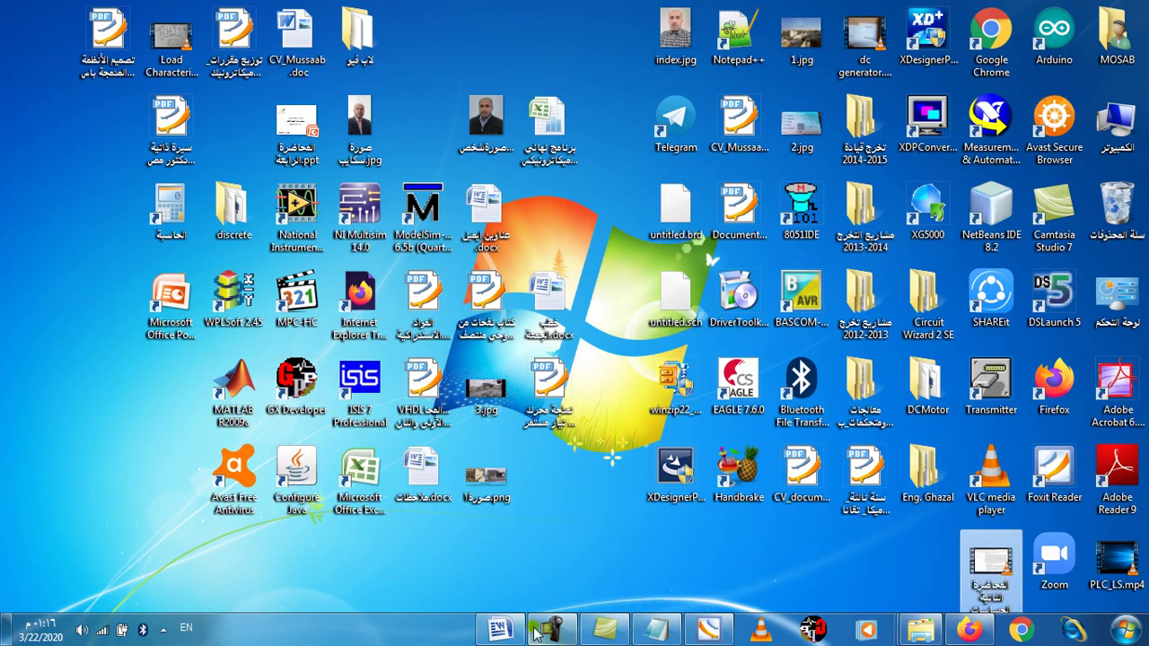
pyautogui.rightClick(987, 562)
pyautogui.click(947, 549)
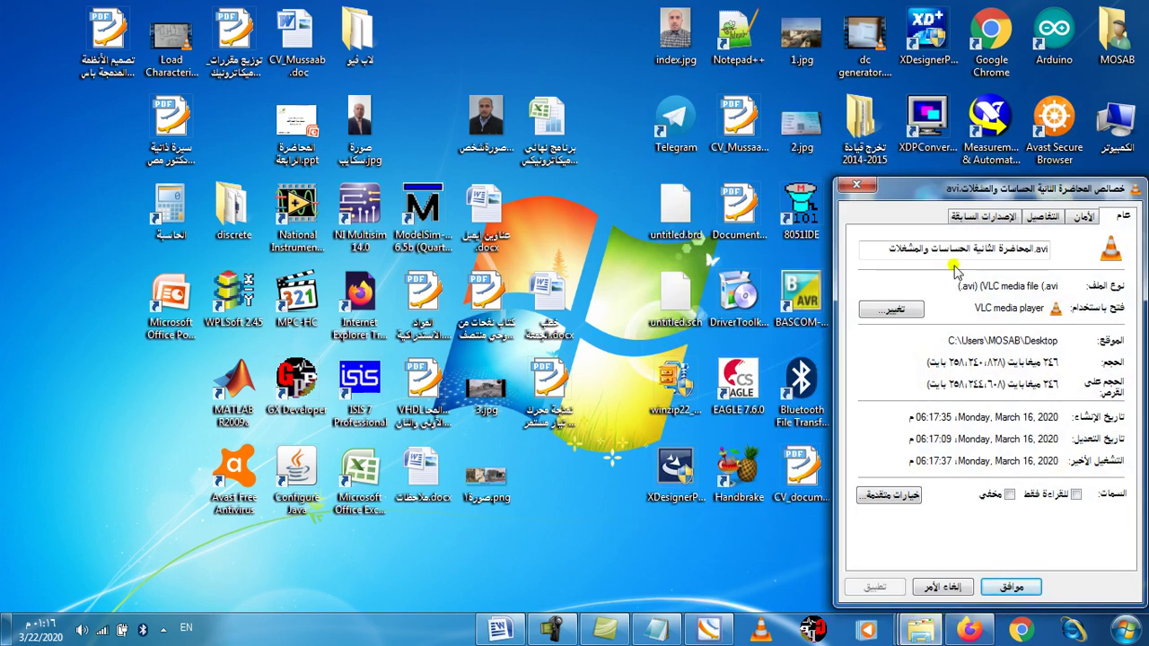
pyautogui.click(857, 185)
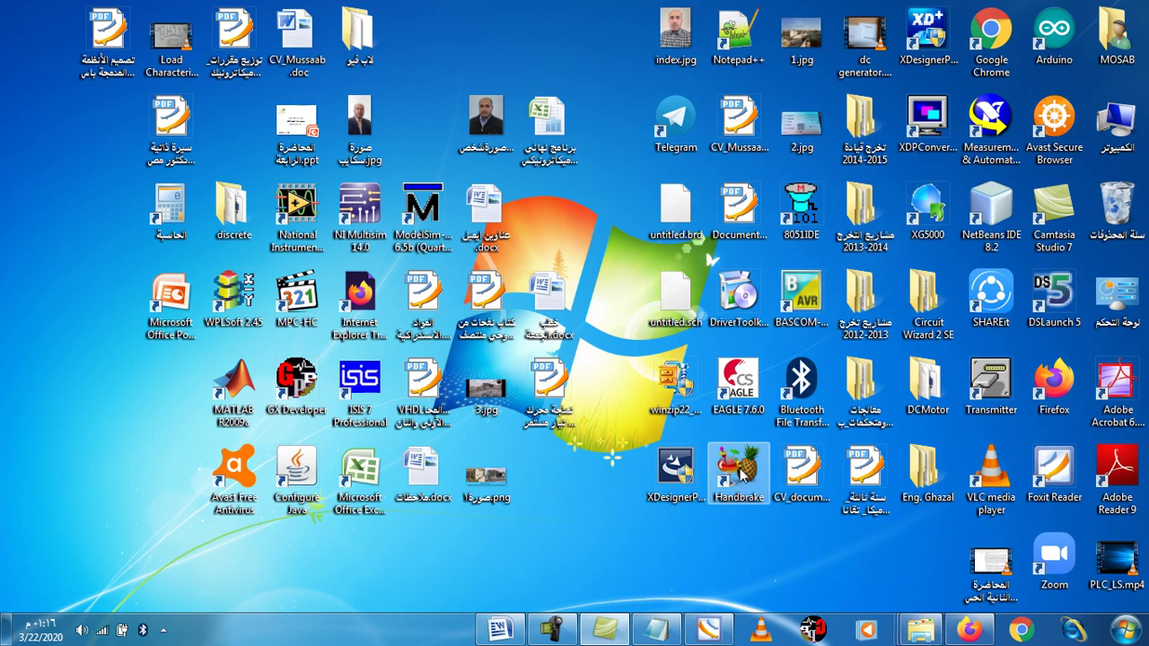
pyautogui.moveTo(747, 463); pyautogui.dragTo(703, 464)
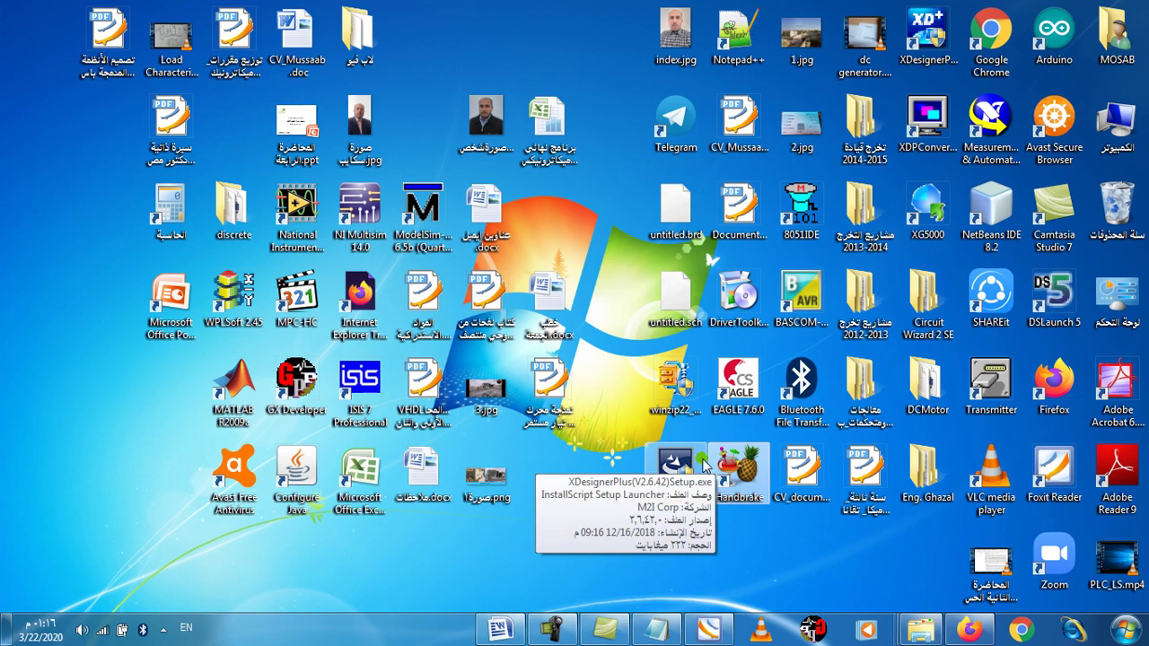
# Pause the screen recording, switch to HandBrake and show its video encoding settings.
pyautogui.click(551, 628)
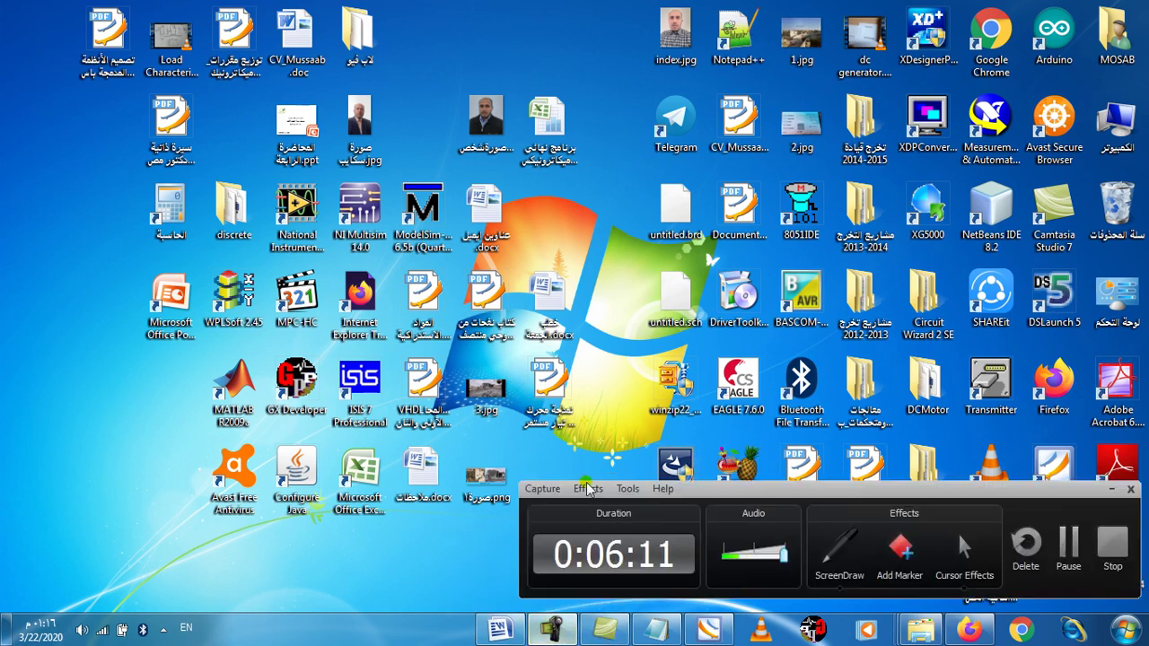
pyautogui.click(1068, 543)
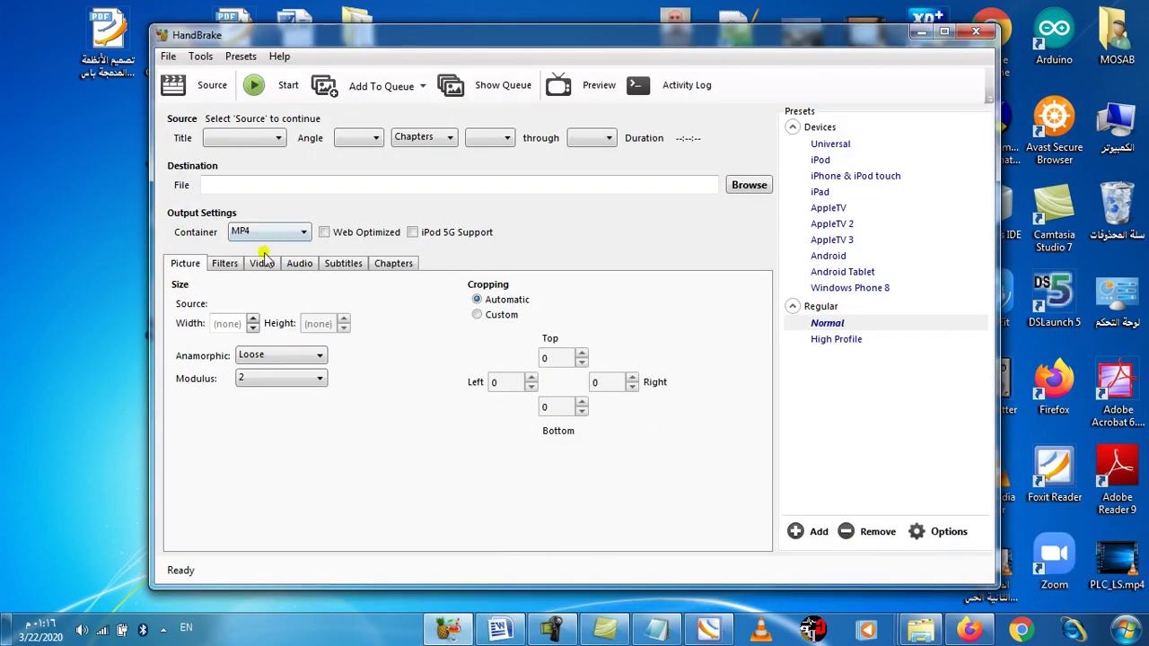
pyautogui.click(263, 265)
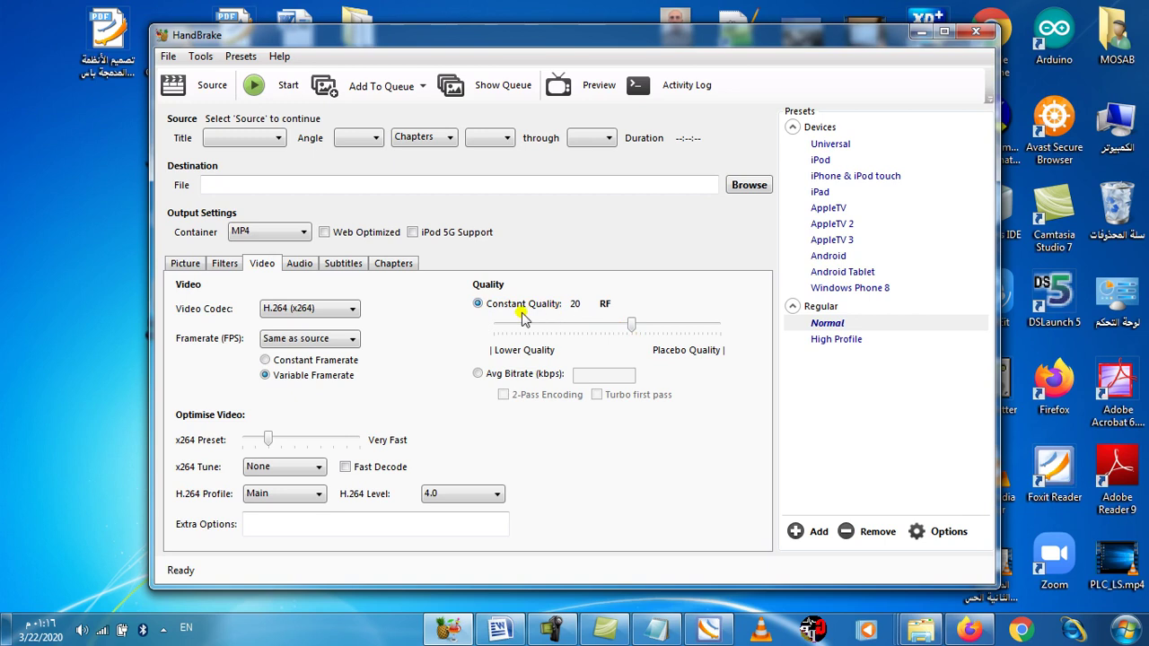
# Move the HandBrake window clear of the desktop icons and load المحاضرة الثانية الحساسات والمشغلات.avi as the source.
pyautogui.moveTo(631, 326)
pyautogui.mouseDown()
pyautogui.moveTo(534, 331)
pyautogui.moveTo(631, 328)
pyautogui.mouseUp()
pyautogui.moveTo(709, 43); pyautogui.dragTo(630, 54)
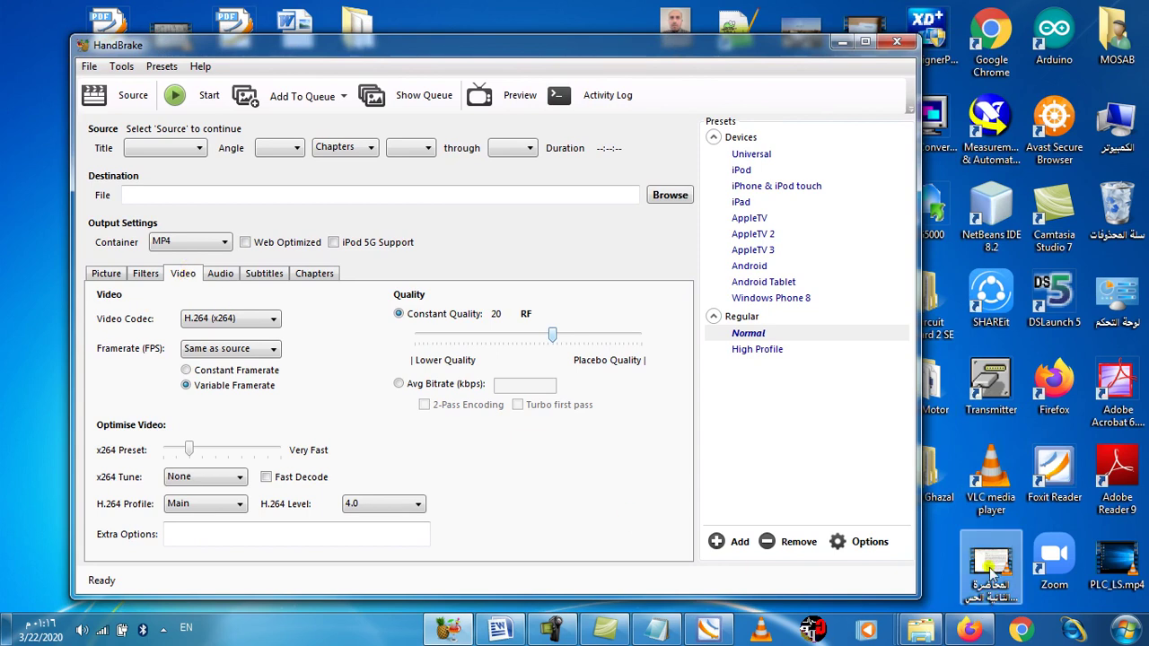
pyautogui.moveTo(308, 583); pyautogui.dragTo(304, 565)
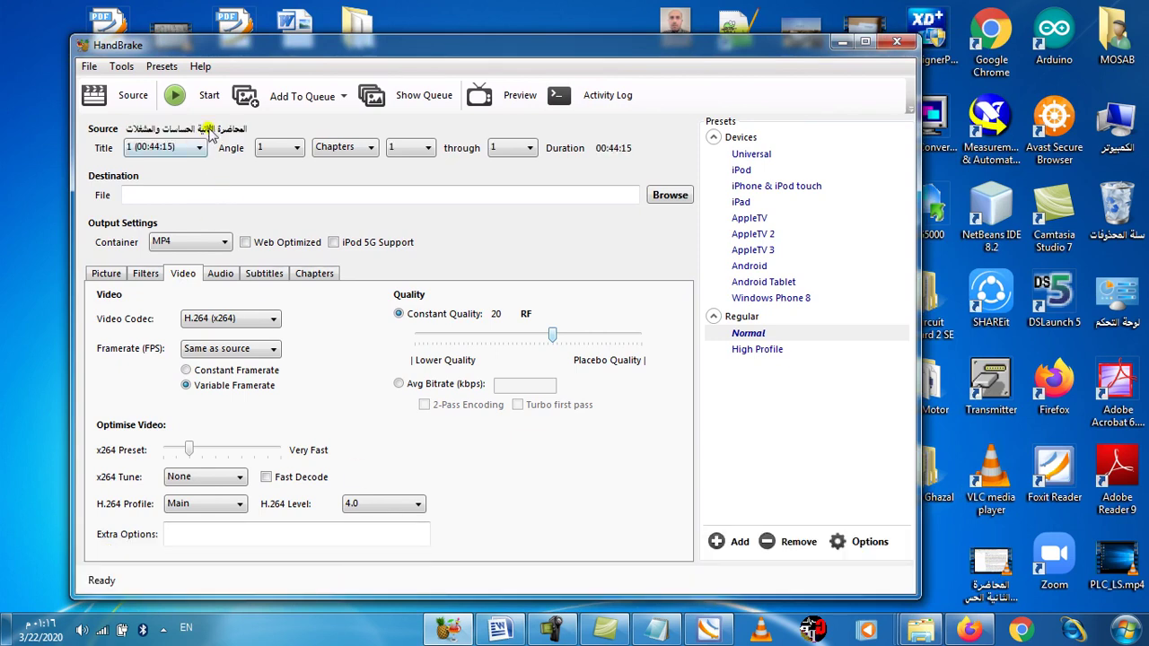
# Set the output destination to a Desktop file named المحاضرة الأولى with the mkv (*.mkv) file type.
pyautogui.click(671, 195)
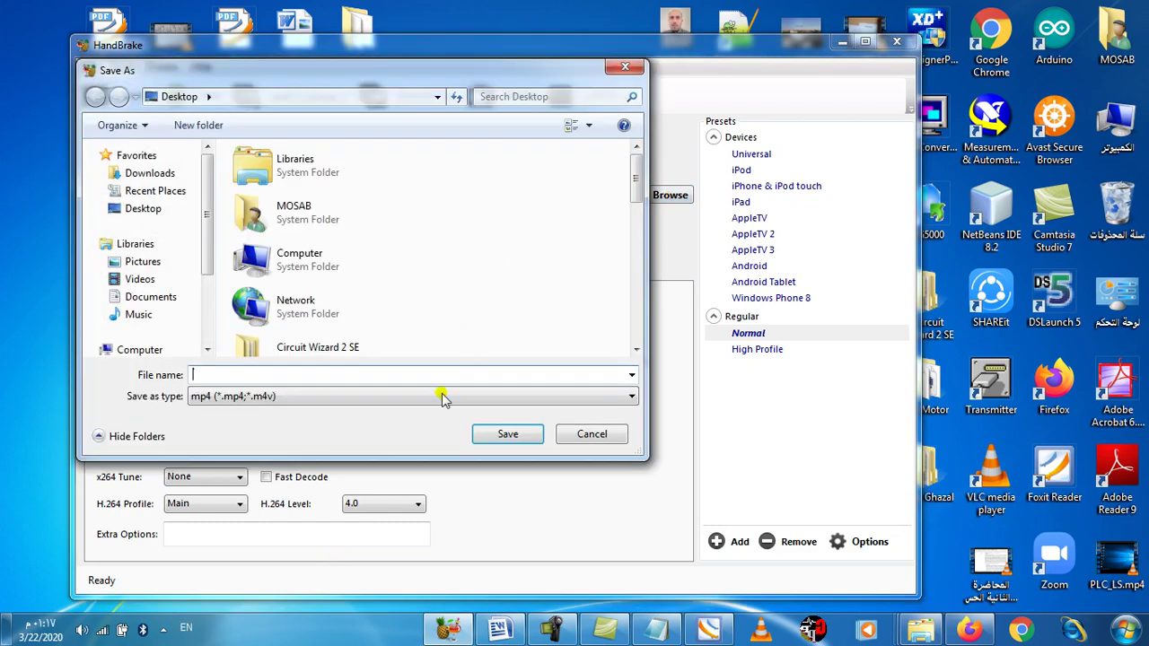
pyautogui.hotkey('alt', 'shift')
pyautogui.write('الم')
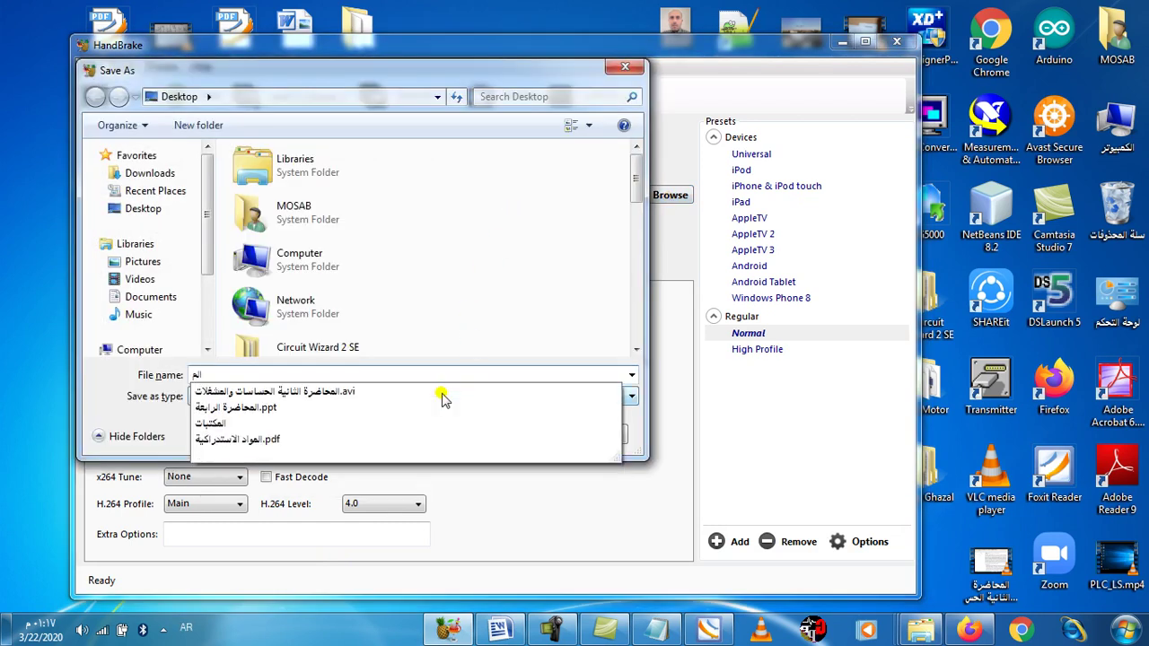
pyautogui.write('حاضرة الأولى')
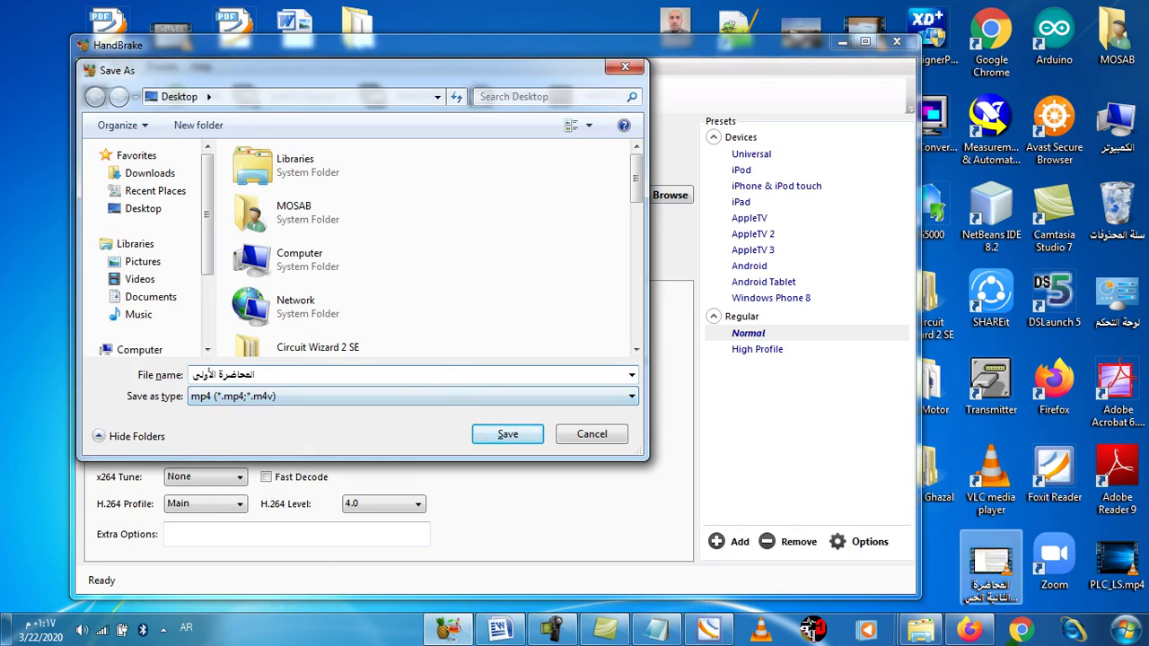
pyautogui.click(386, 397)
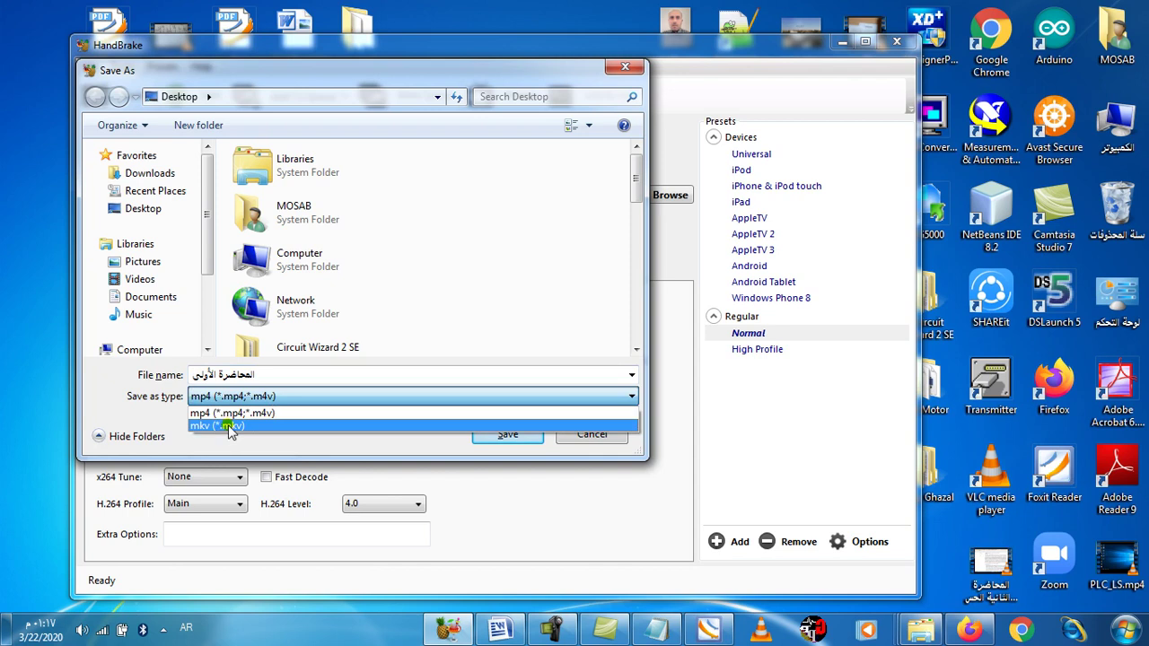
pyautogui.click(230, 427)
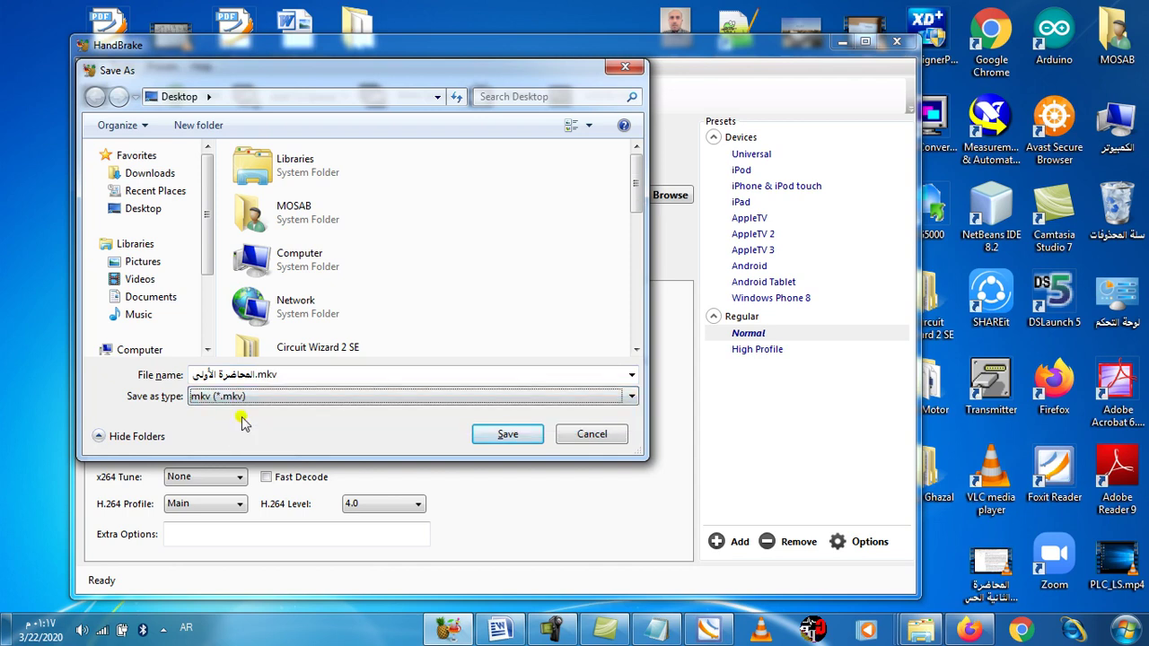
pyautogui.click(524, 439)
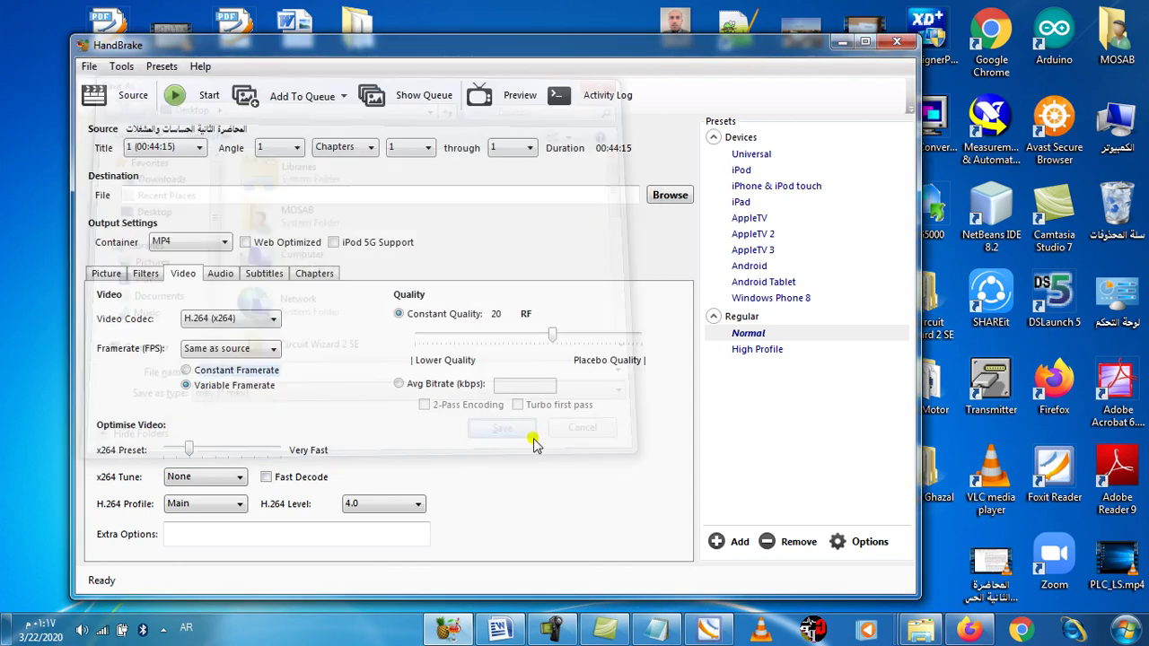
# Start the conversion, pause the screen recording while it runs, and minimize the recorder after resuming.
pyautogui.click(193, 98)
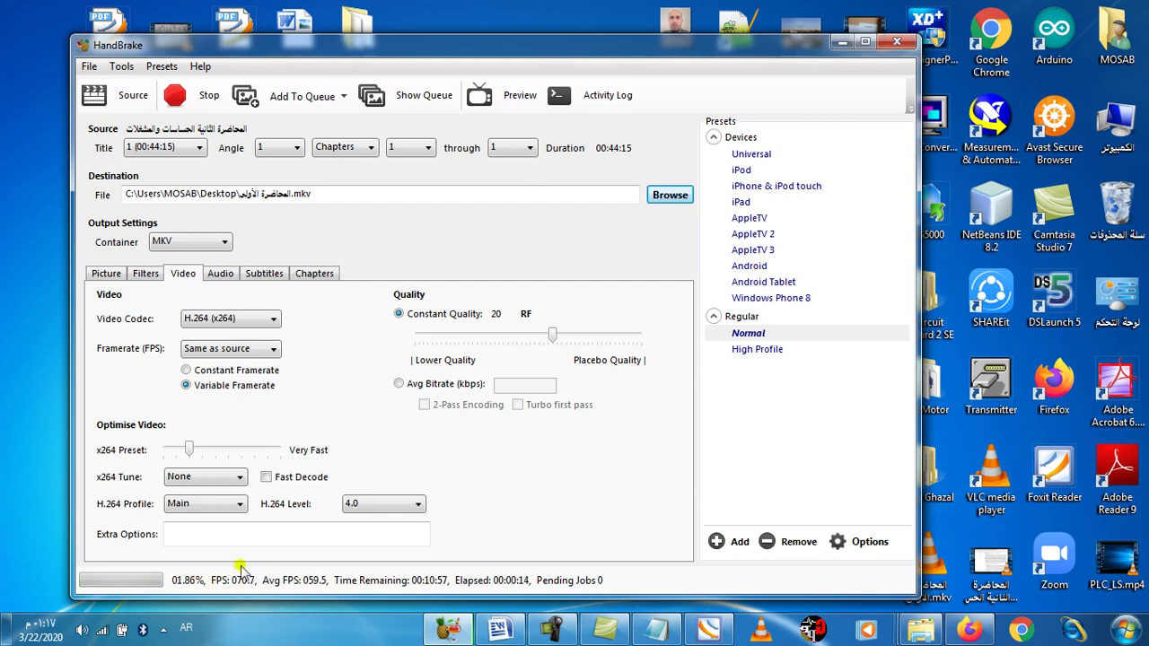
pyautogui.click(551, 628)
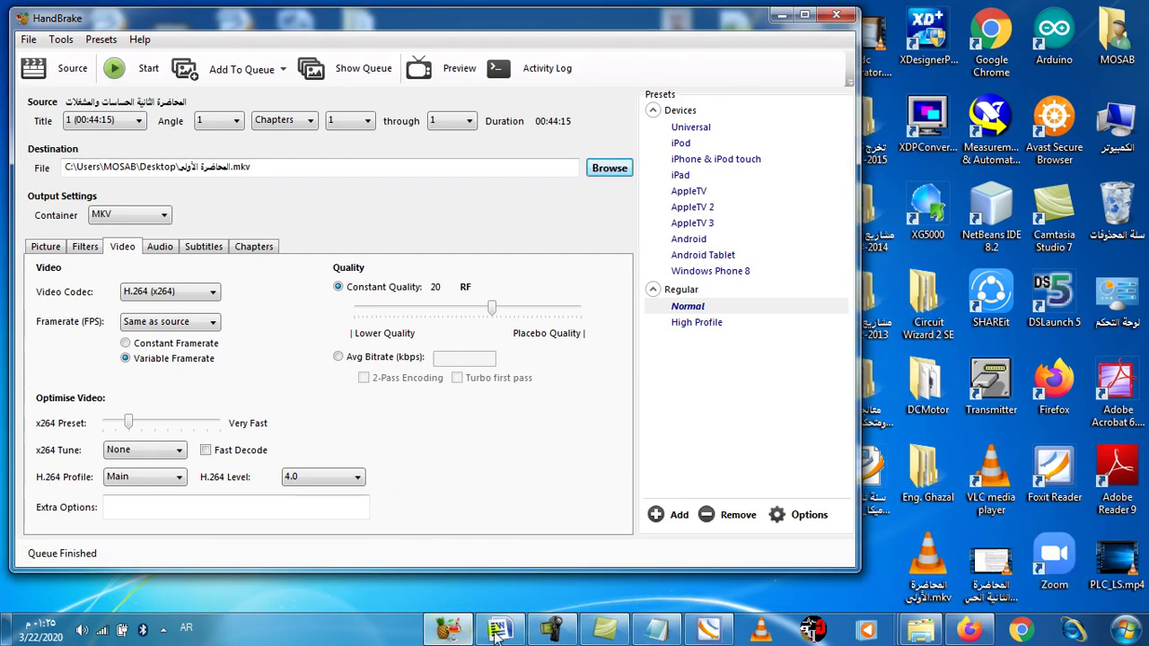
pyautogui.click(551, 628)
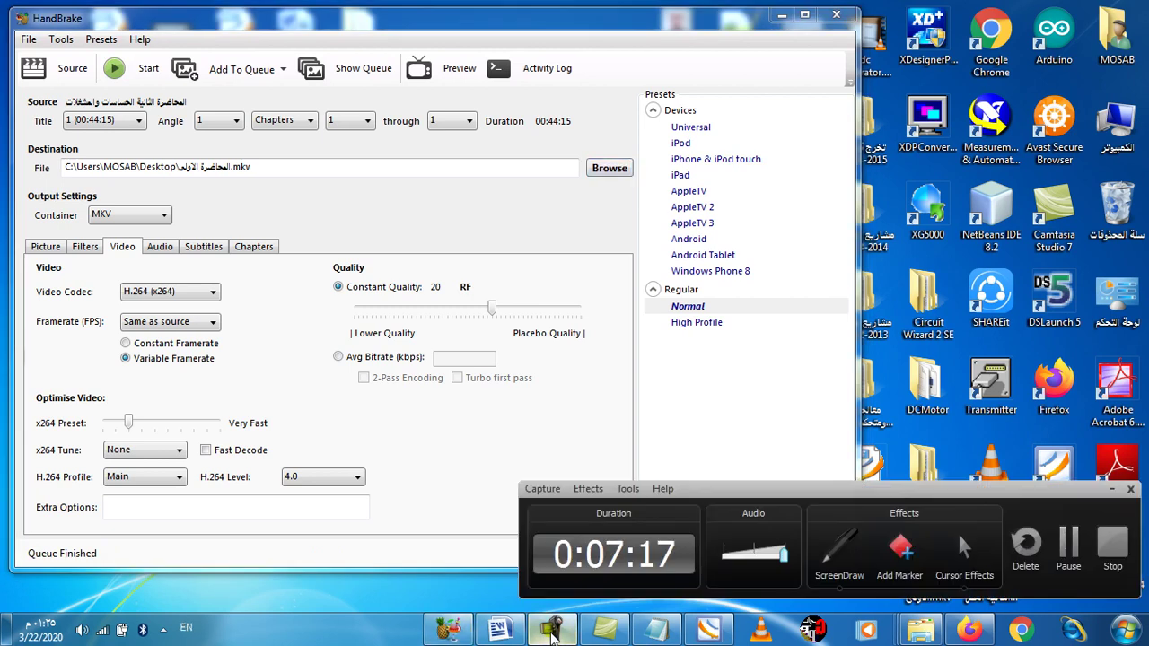
pyautogui.click(1112, 489)
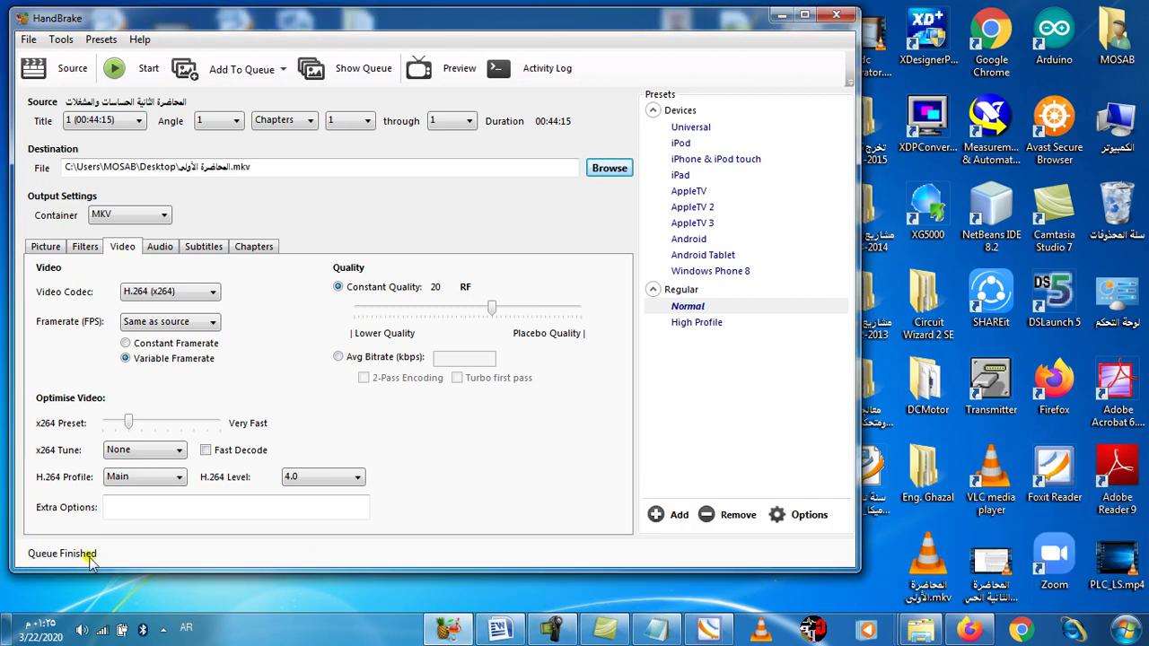
# Close HandBrake and compare the file sizes of the original AVI and the converted المحاضرة الأولى.mkv in their properties.
pyautogui.click(844, 18)
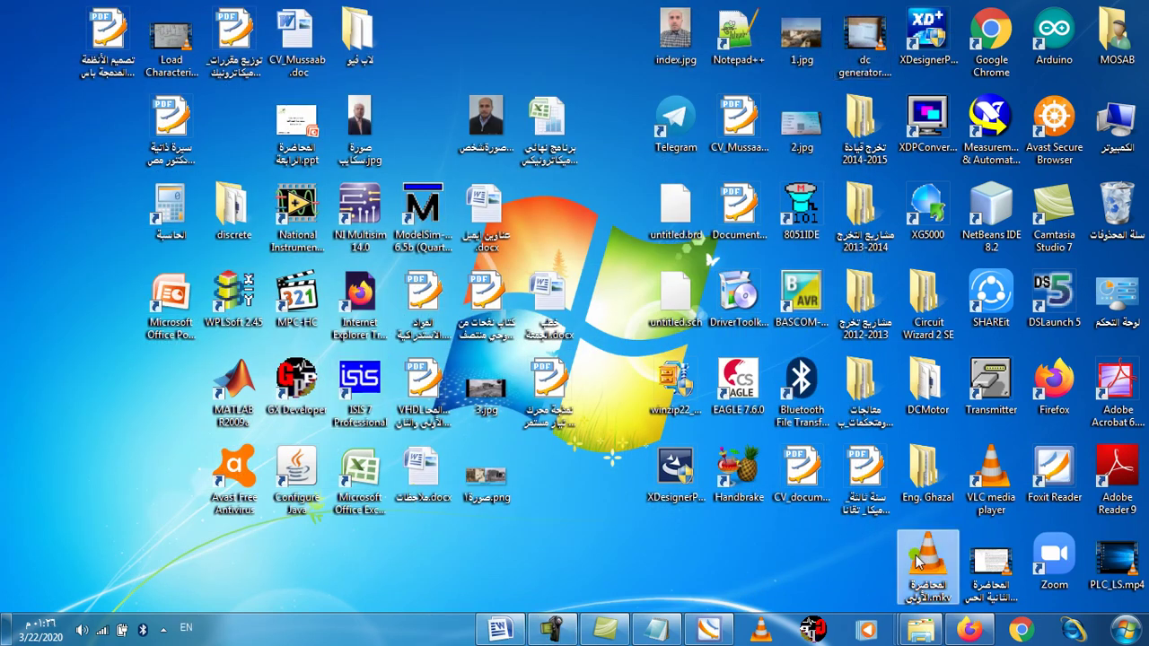
pyautogui.click(992, 562)
pyautogui.rightClick(986, 564)
pyautogui.click(943, 600)
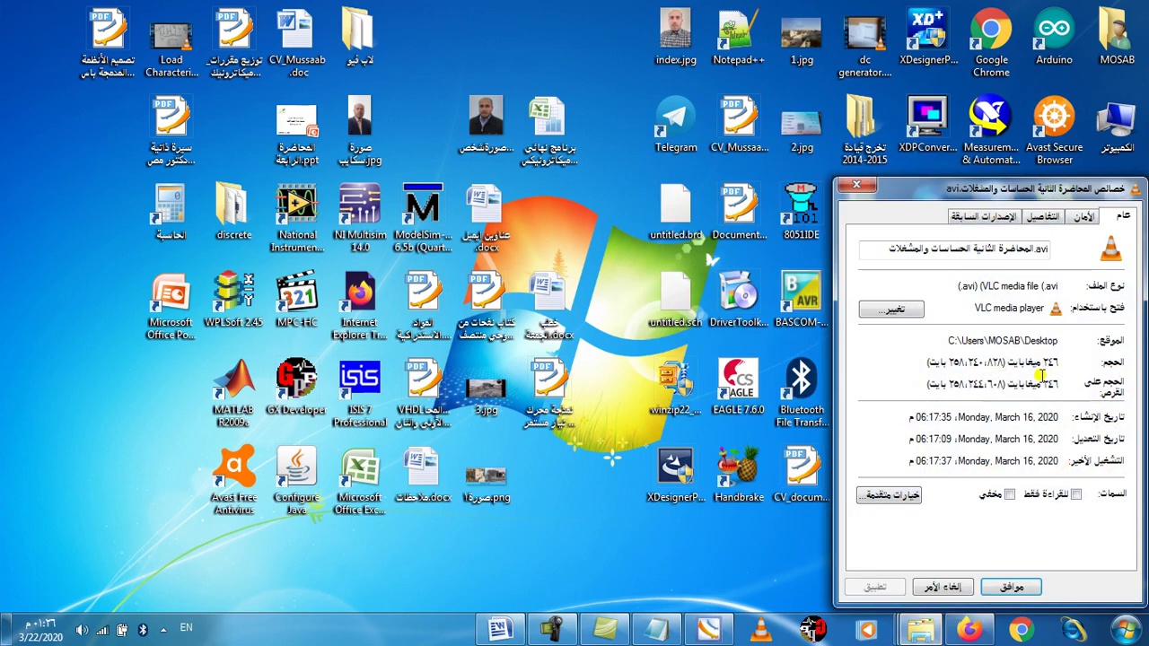
pyautogui.click(854, 186)
pyautogui.rightClick(925, 561)
pyautogui.click(898, 555)
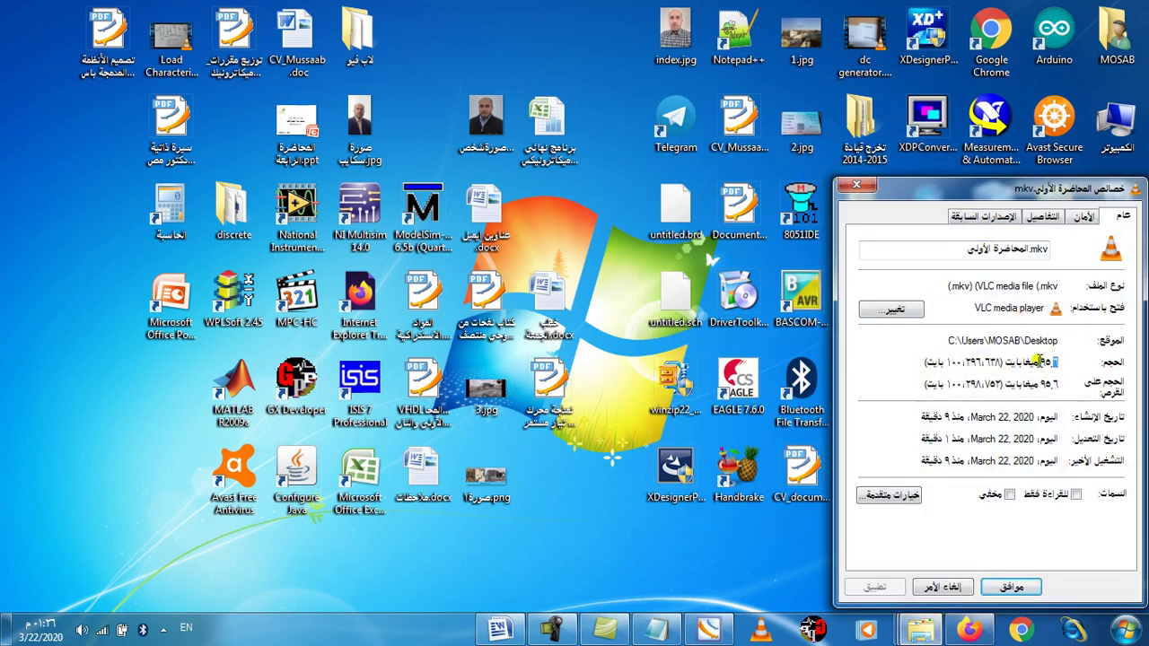
pyautogui.click(856, 186)
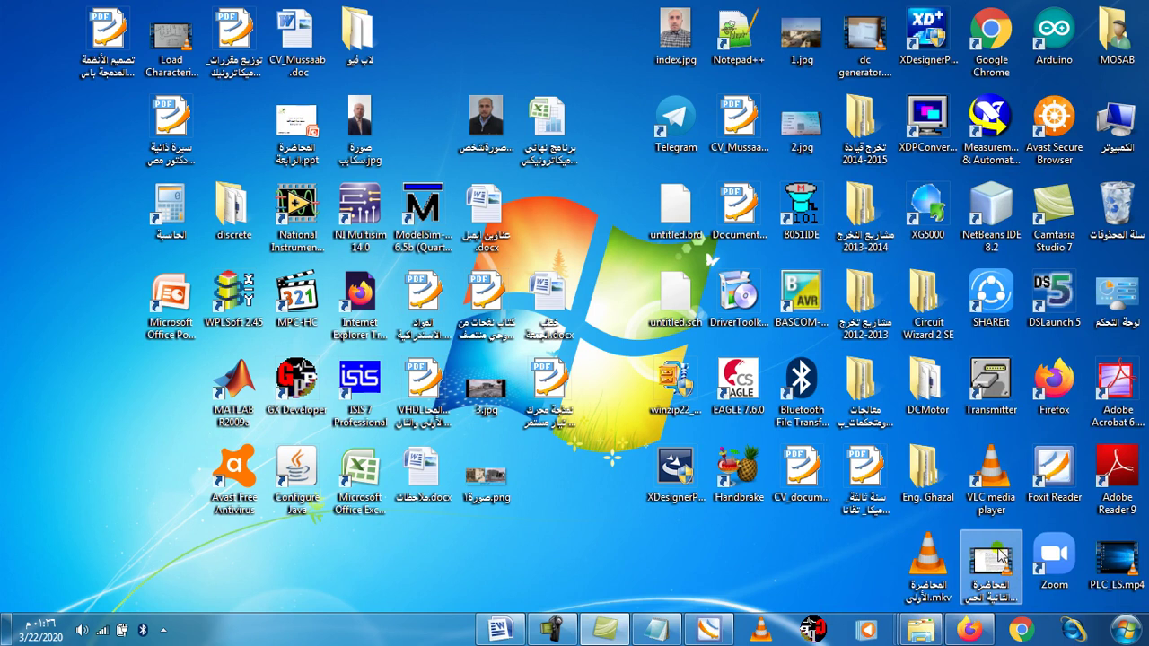
# Delete the original المحاضرة الثانية الحساسات والمشغلات.avi from the desktop and confirm moving it to the Recycle Bin.
pyautogui.click(991, 561)
pyautogui.press('Delete')
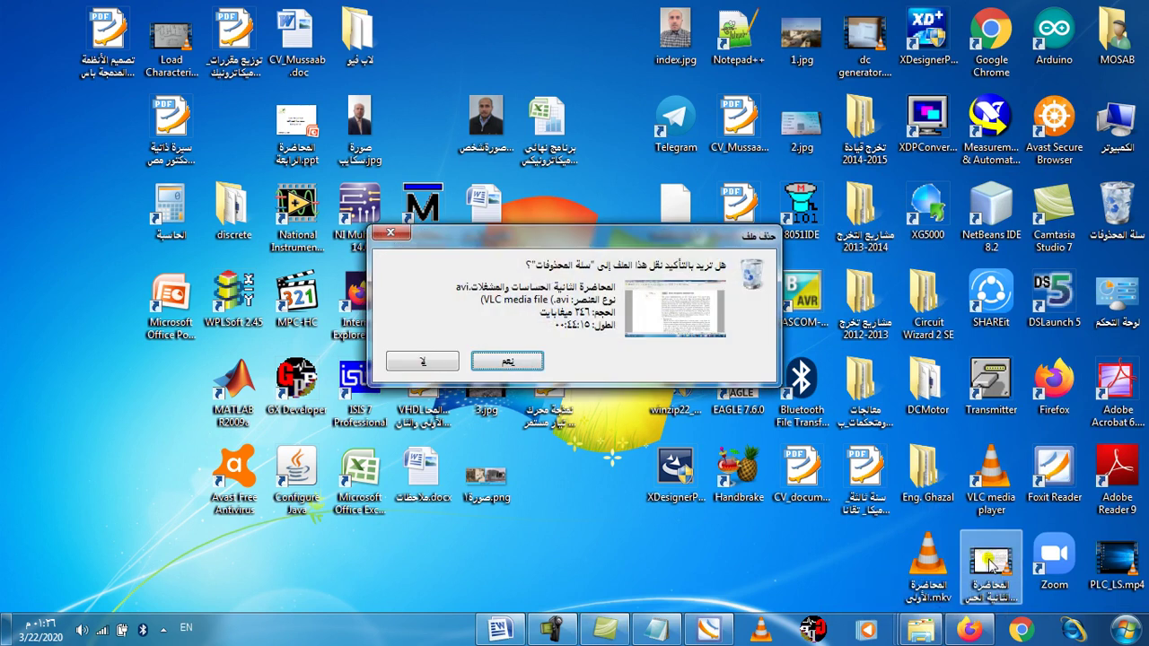
pyautogui.press('Return')
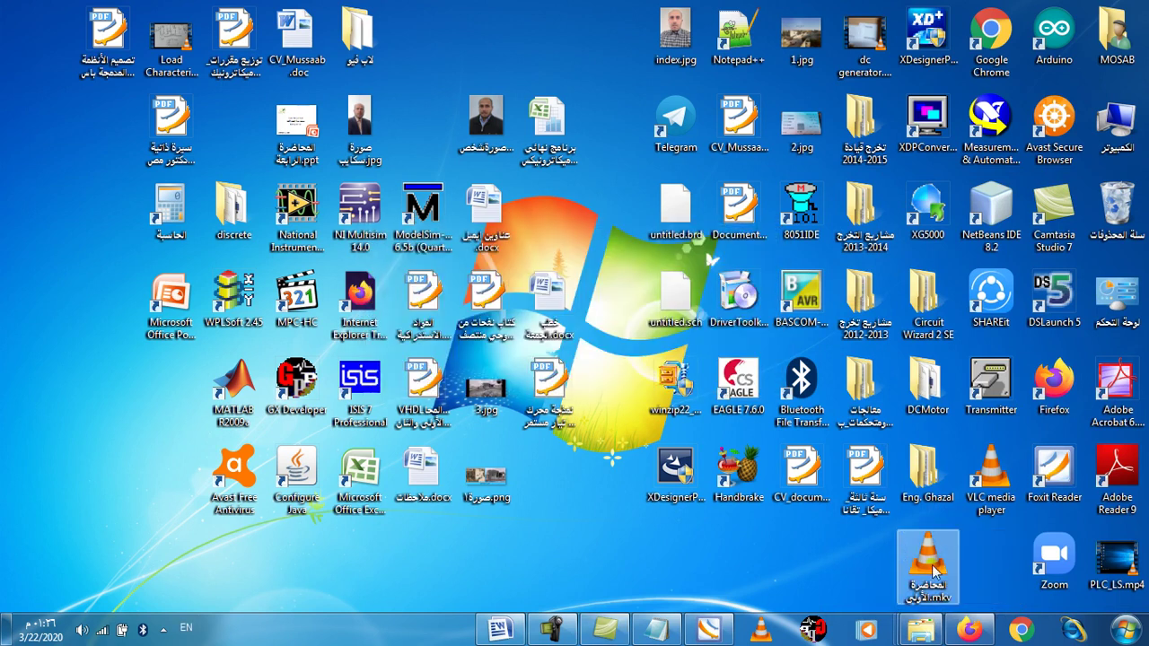
# Switch to Firefox and go back from YouTube Studio to the YouTube channel's home page.
pyautogui.click(969, 631)
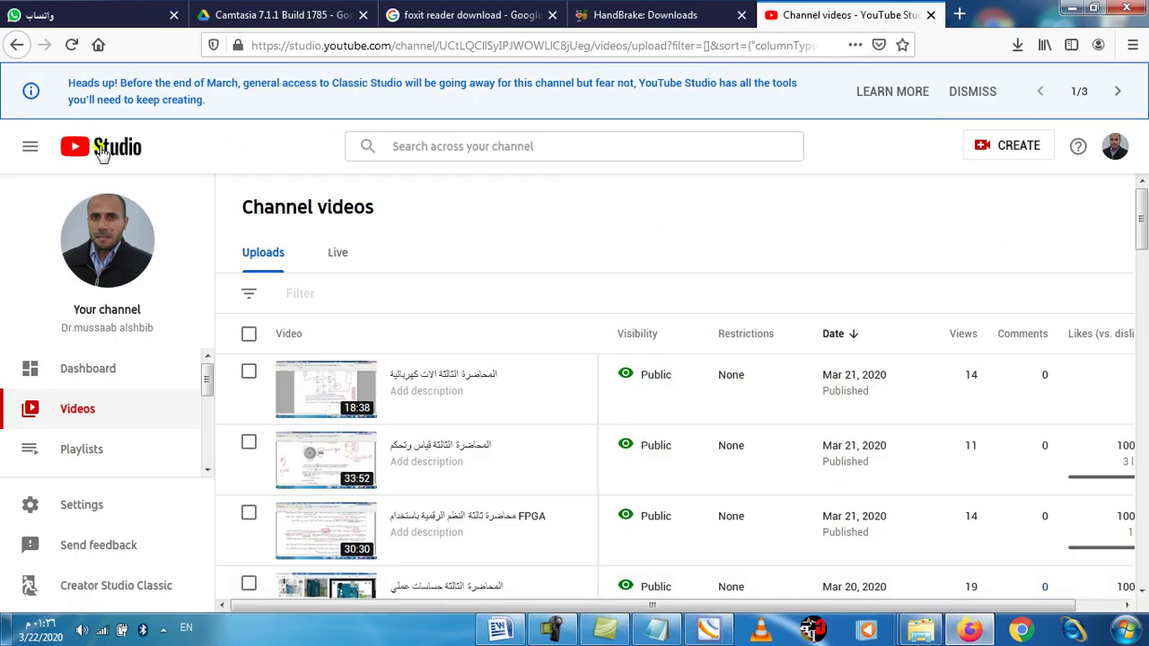
pyautogui.click(15, 45)
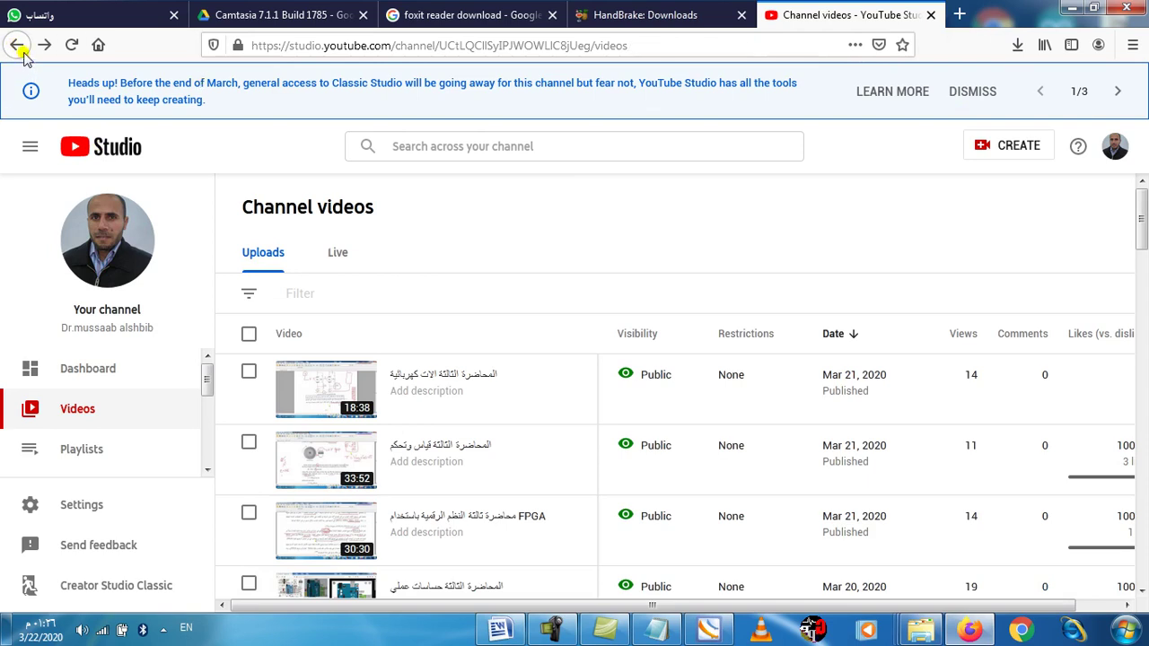
pyautogui.click(24, 52)
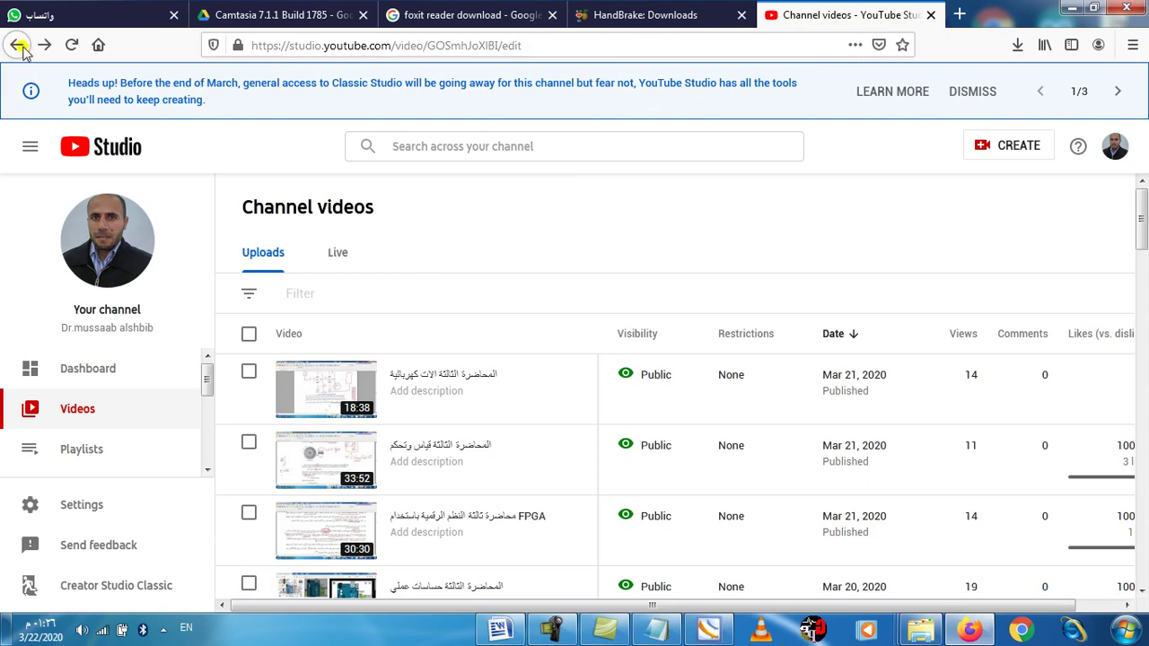
pyautogui.click(23, 49)
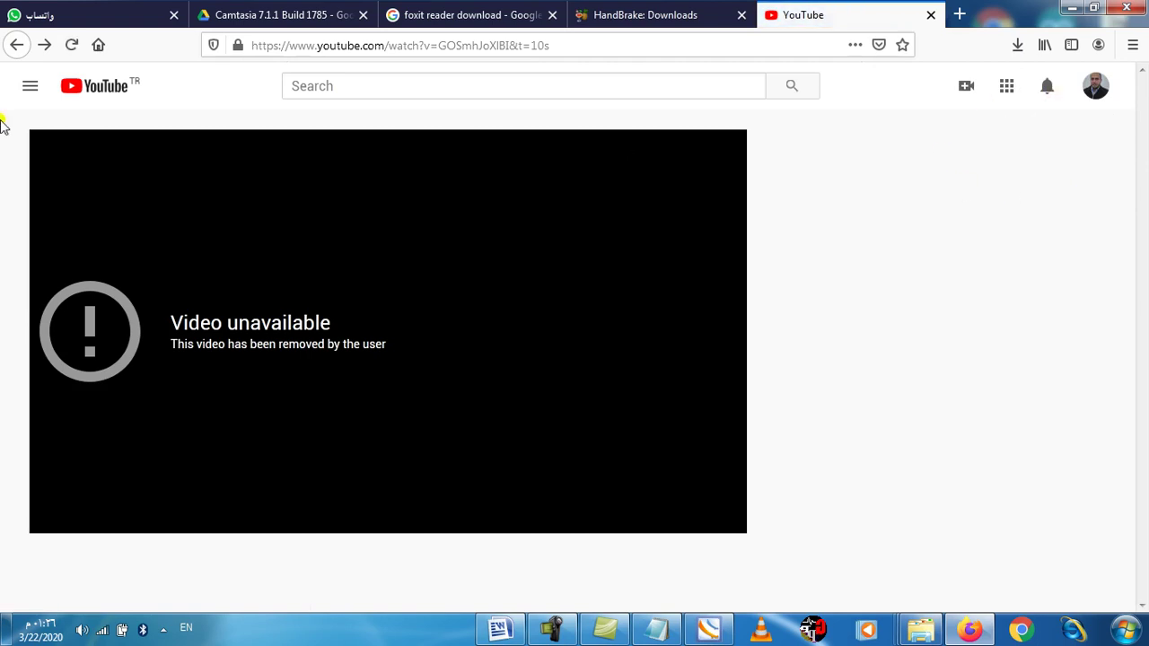
pyautogui.click(17, 45)
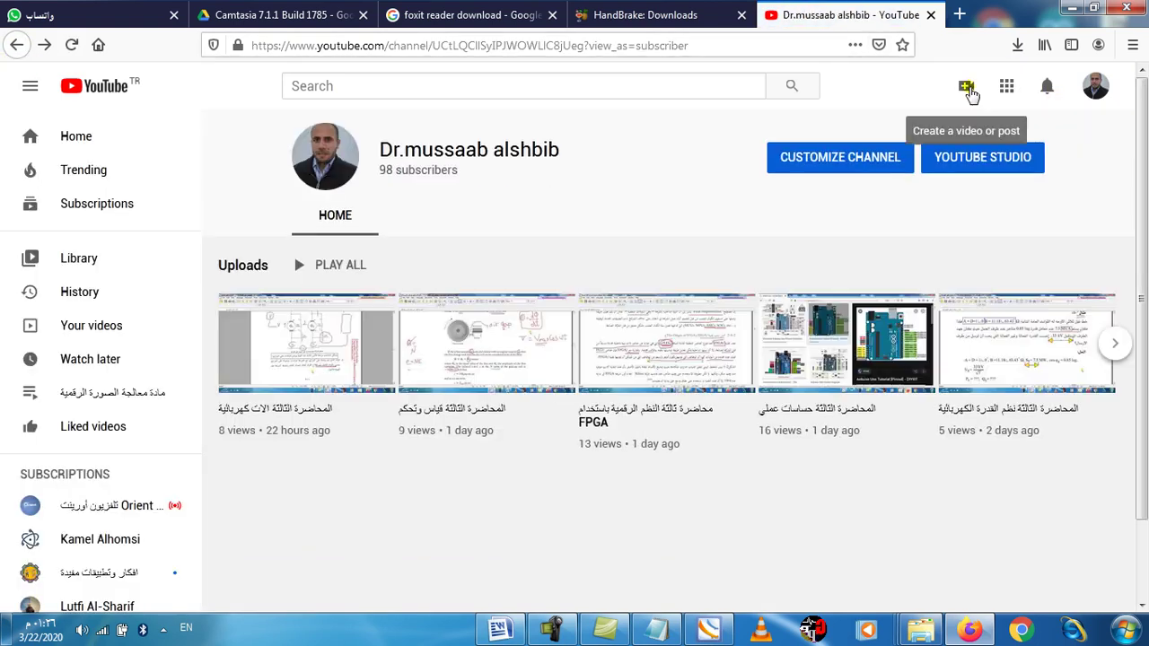
# Open the YouTube video upload dialog, pick المحاضرة الأولى.mkv from the Desktop, and cancel the file selection.
pyautogui.click(967, 90)
pyautogui.click(996, 126)
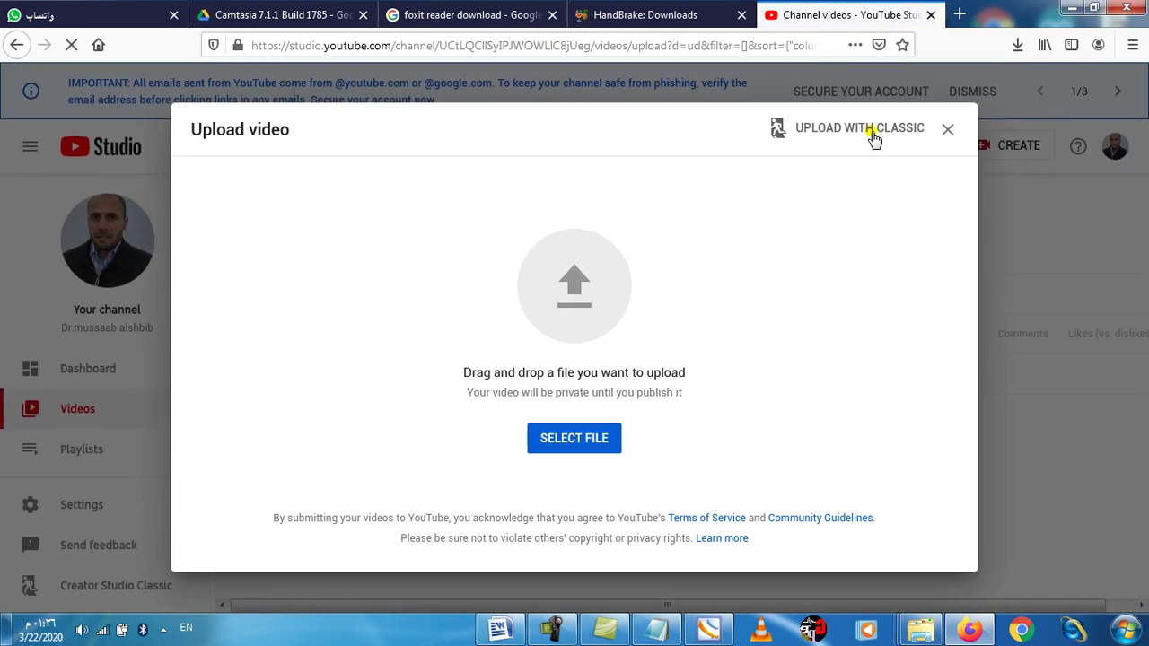
pyautogui.click(559, 282)
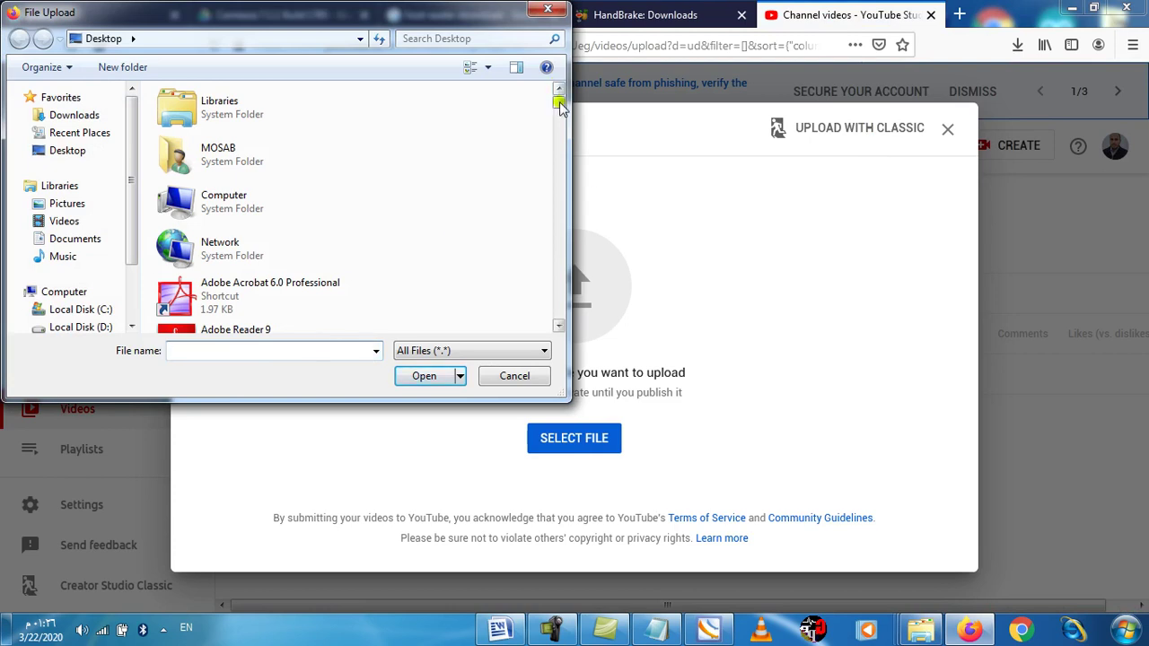
pyautogui.write('المحا')
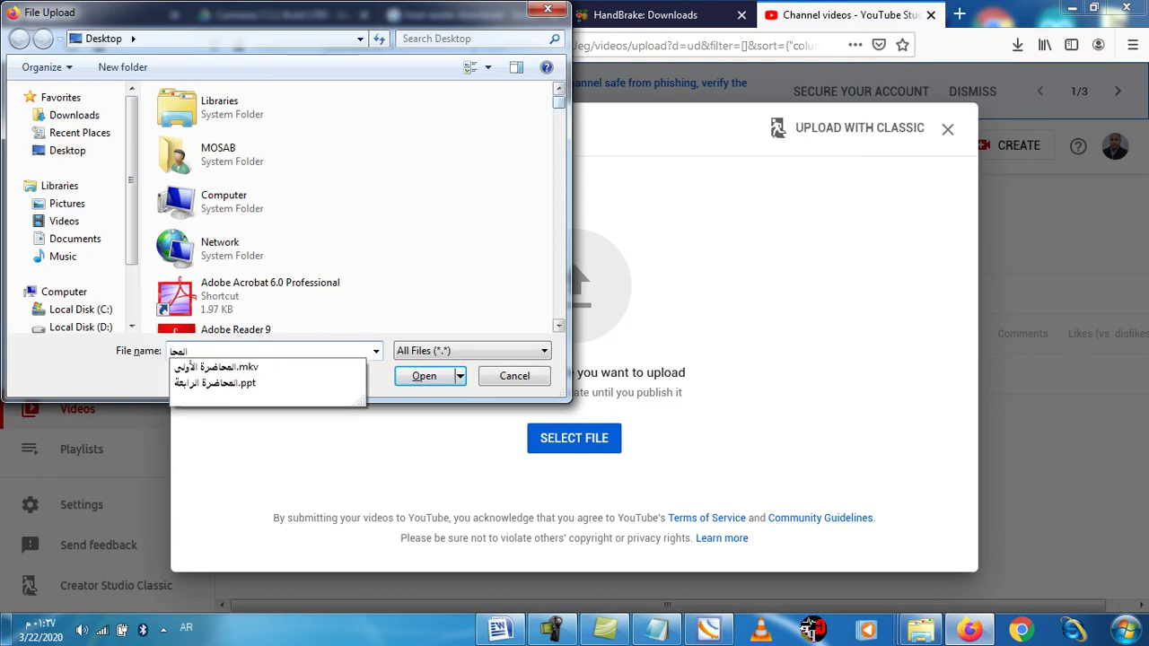
pyautogui.click(234, 368)
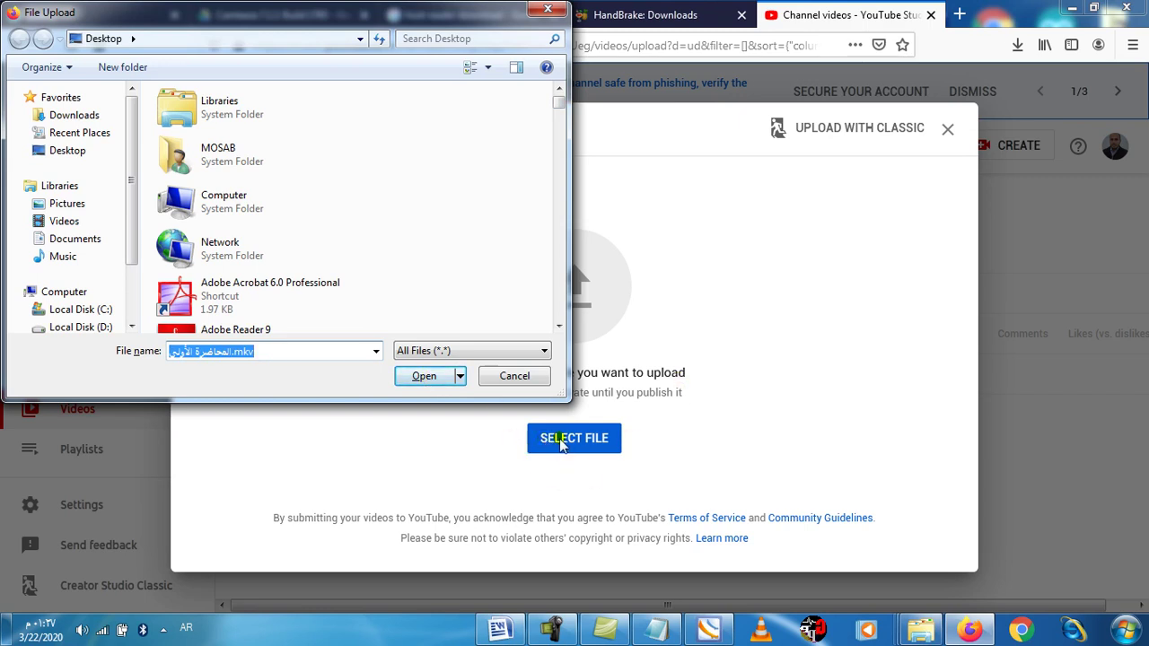
pyautogui.click(548, 9)
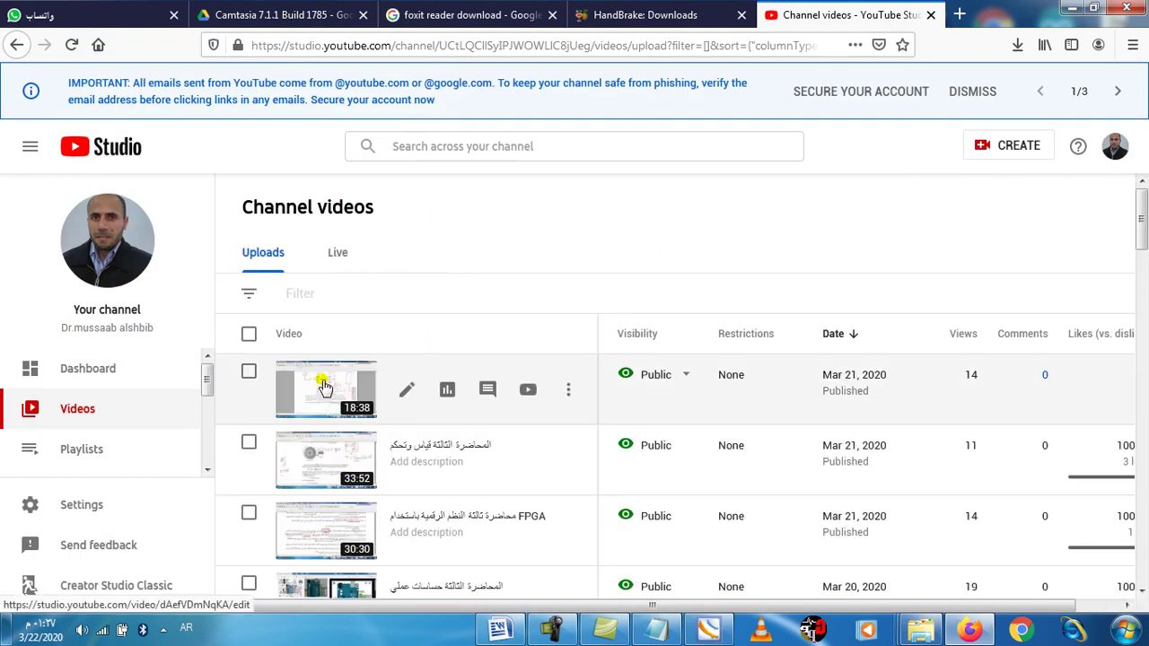
# Open the details of the channel video المحاضرة الثالثة الات كهربائية and copy its video link.
pyautogui.click(325, 386)
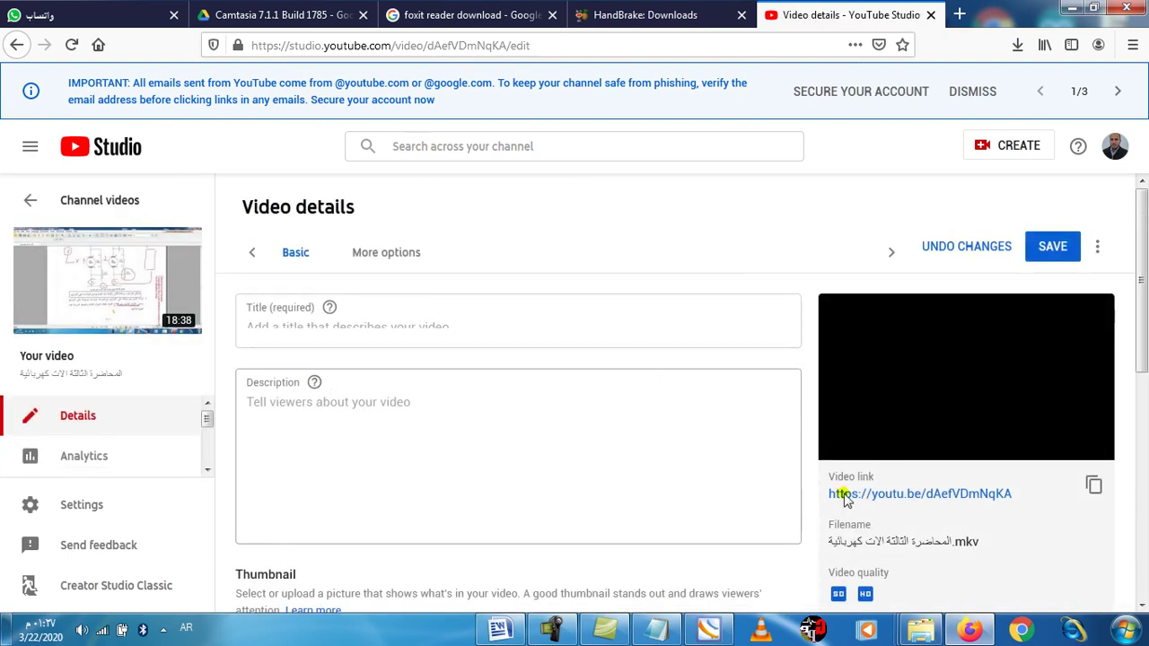
pyautogui.moveTo(1026, 493); pyautogui.dragTo(833, 494)
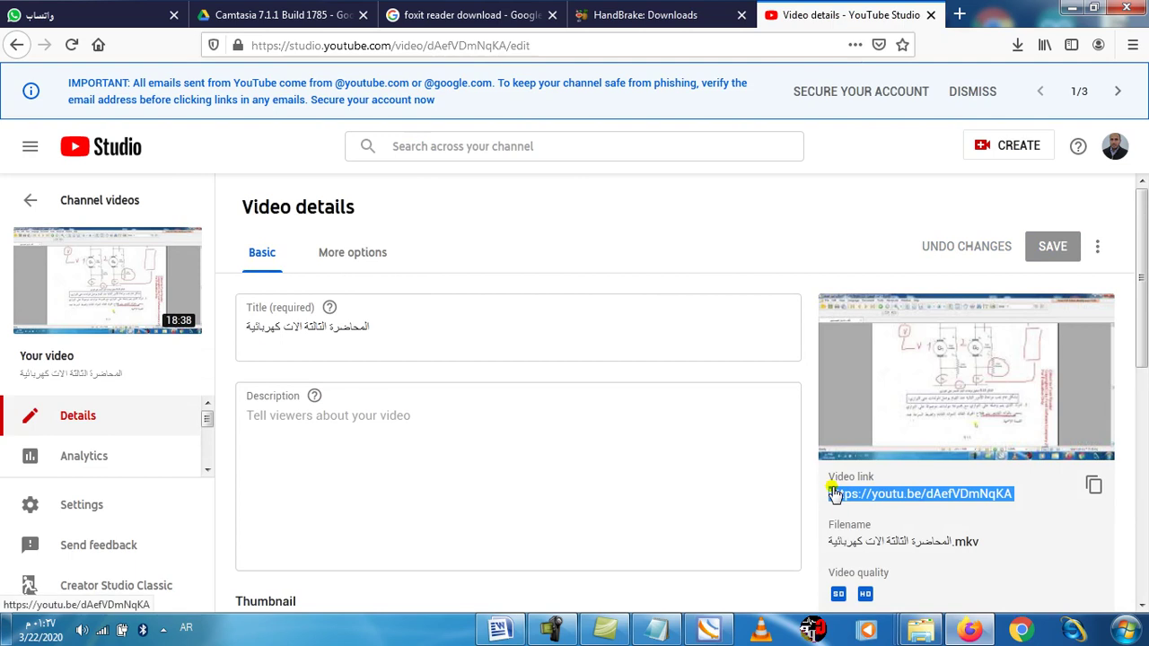
pyautogui.click(1033, 499)
pyautogui.moveTo(1032, 499); pyautogui.dragTo(827, 476)
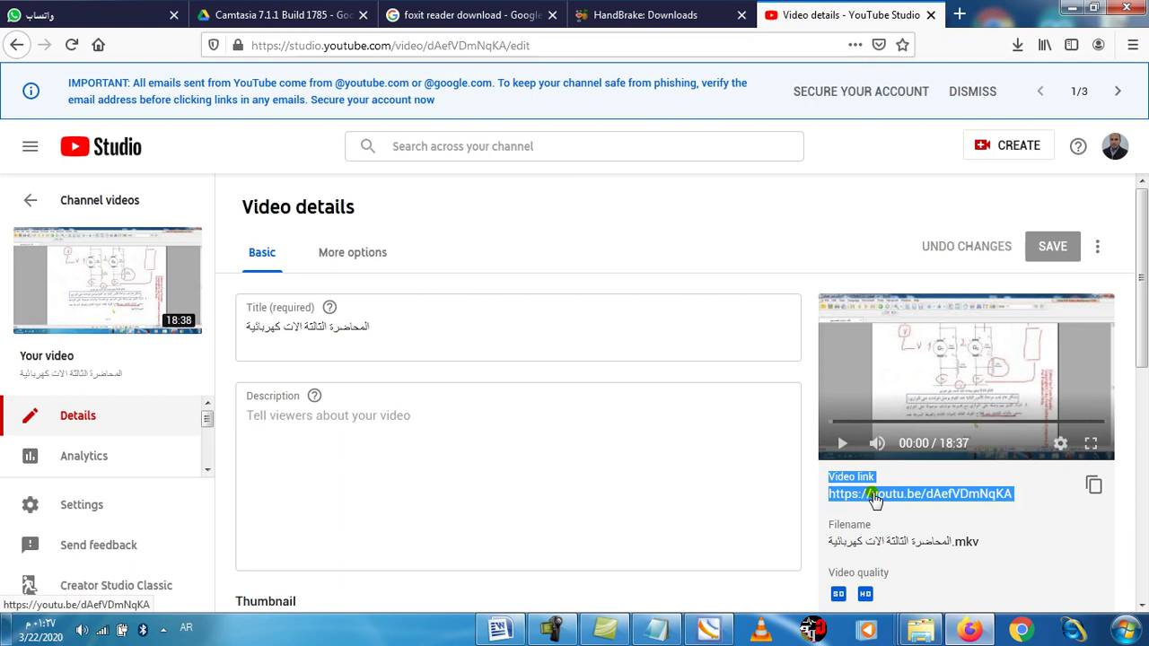
pyautogui.rightClick(930, 492)
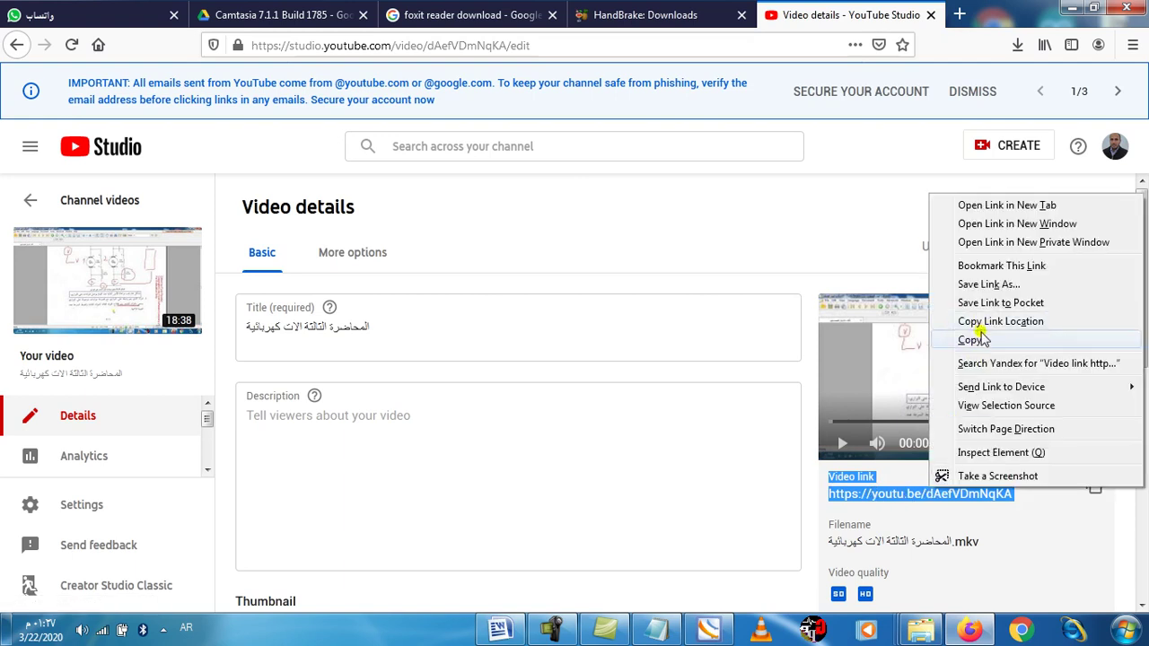
pyautogui.click(973, 340)
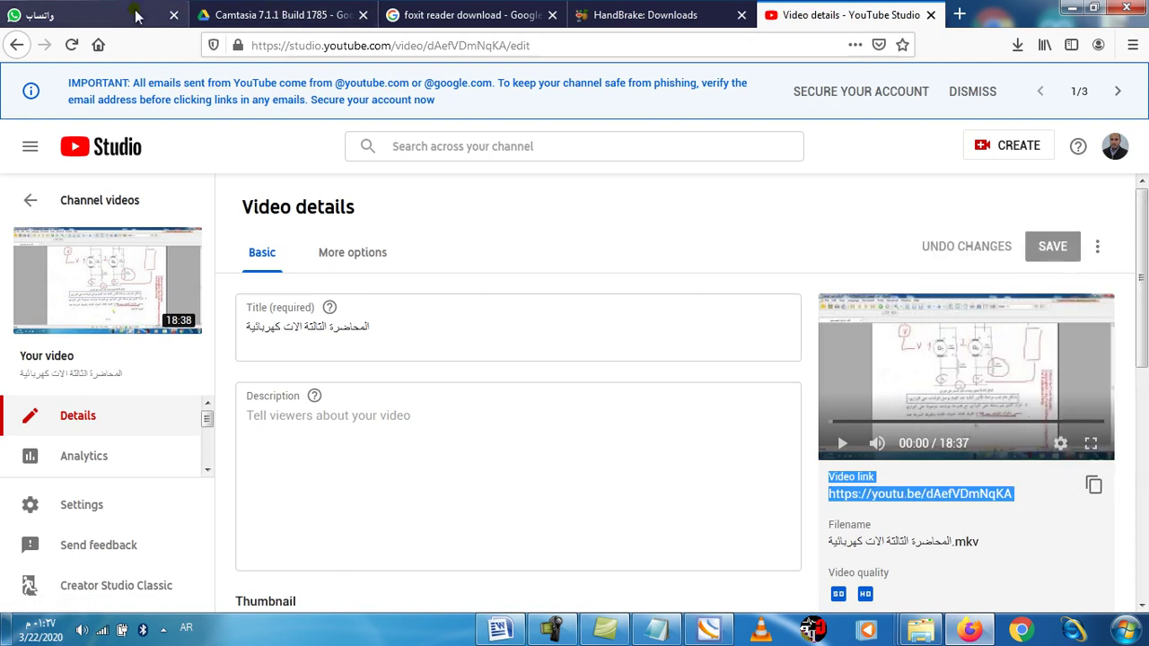
# Bring up the Camtasia recorder window.
pyautogui.click(553, 630)
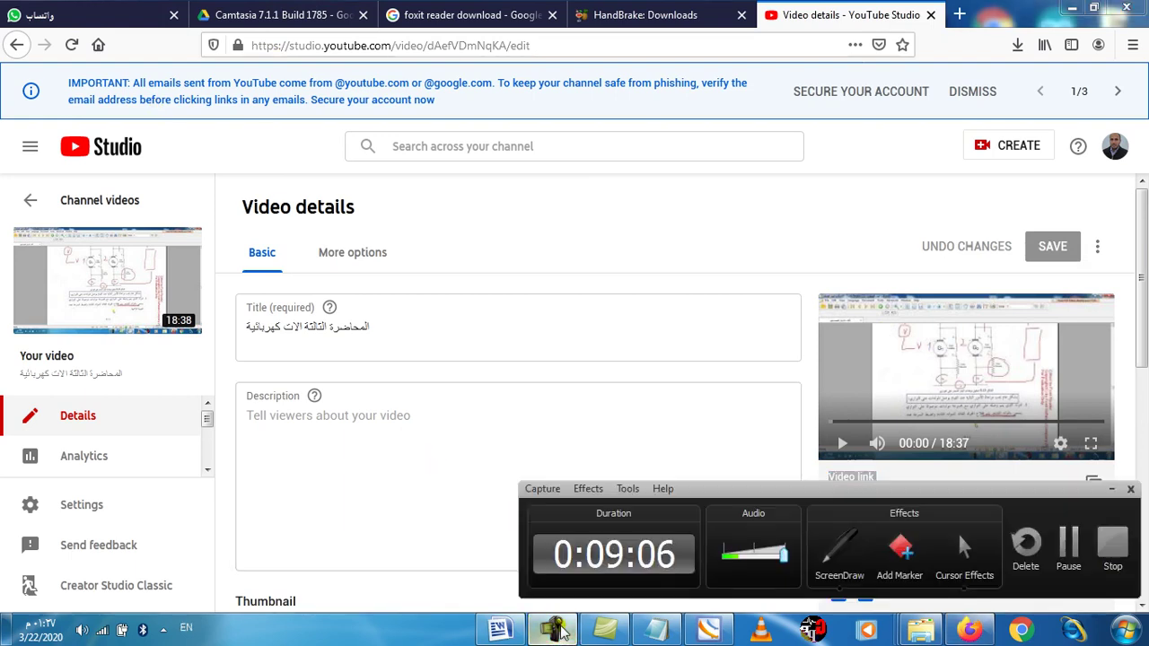